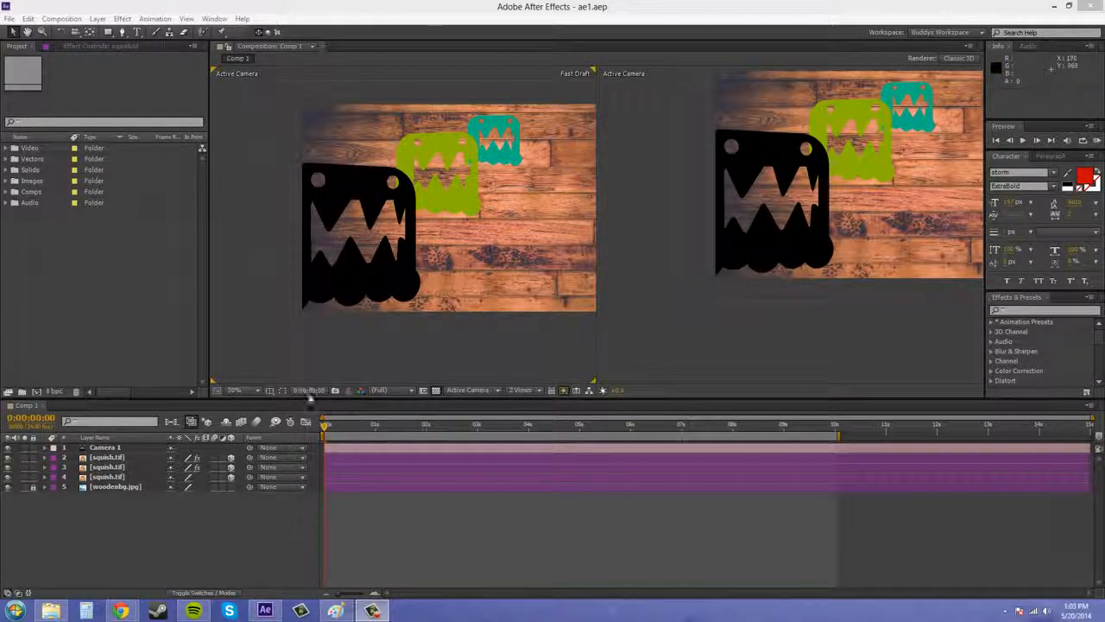
Step: Select the Camera 1 layer and show its motion path in a Top view beside the Active Camera view
left_click(102, 449)
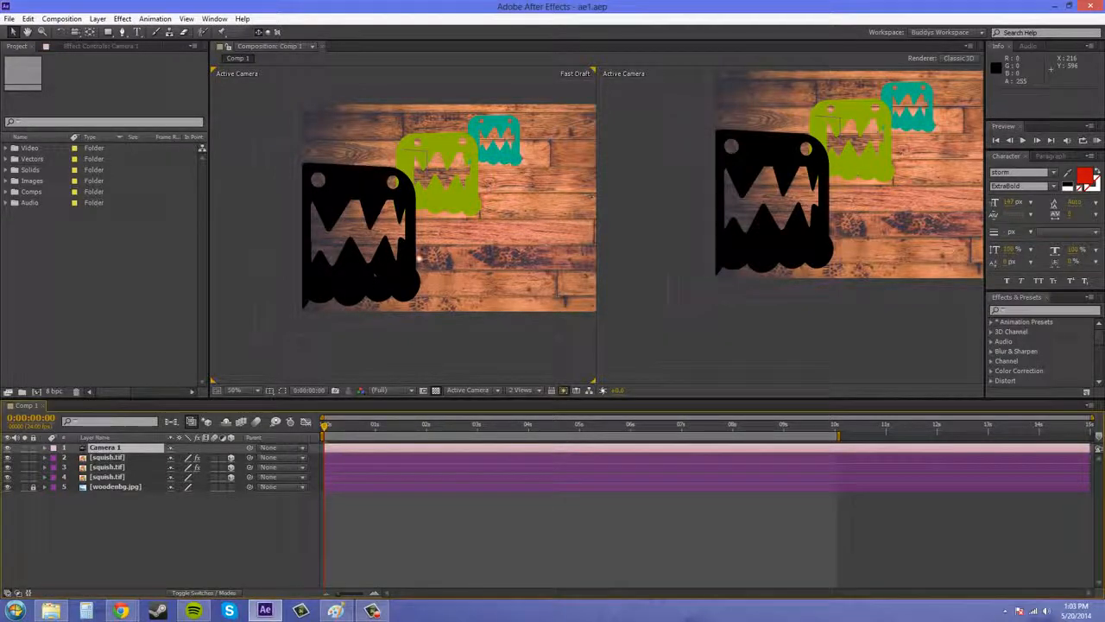
scroll(420, 259, "down", 2)
left_click(464, 390)
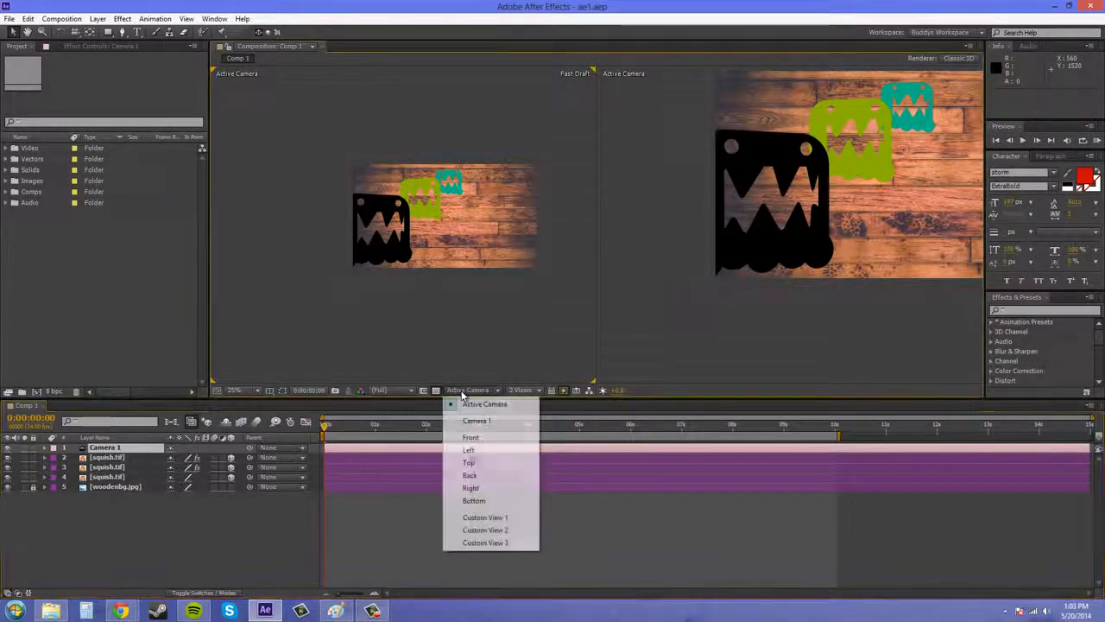
left_click(467, 463)
left_click_drag(351, 298, 309, 178)
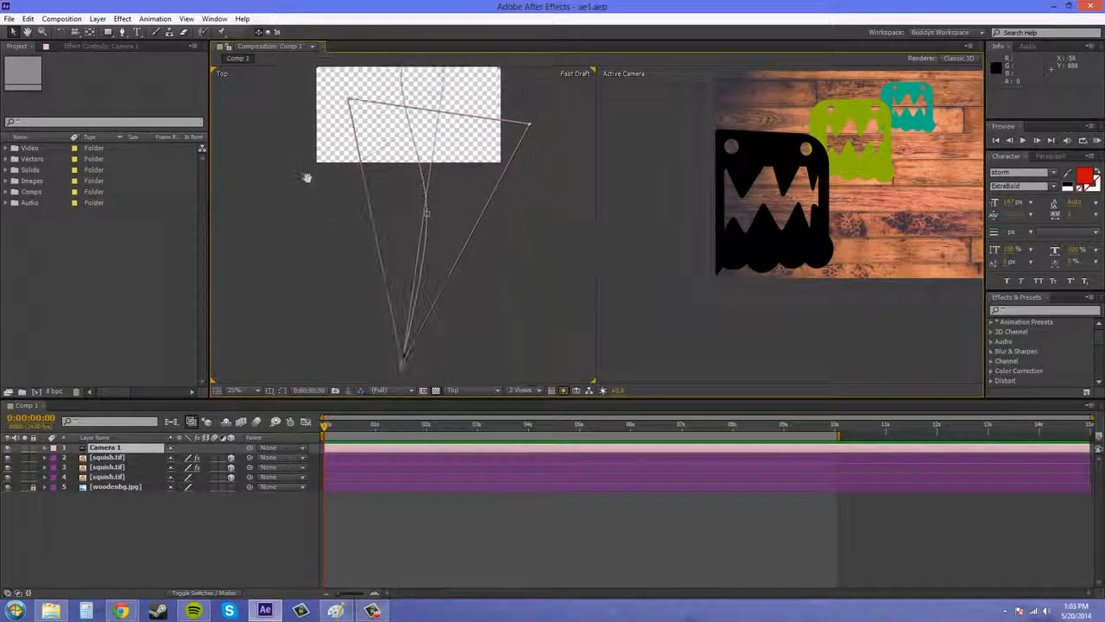
scroll(353, 308, "down", 2)
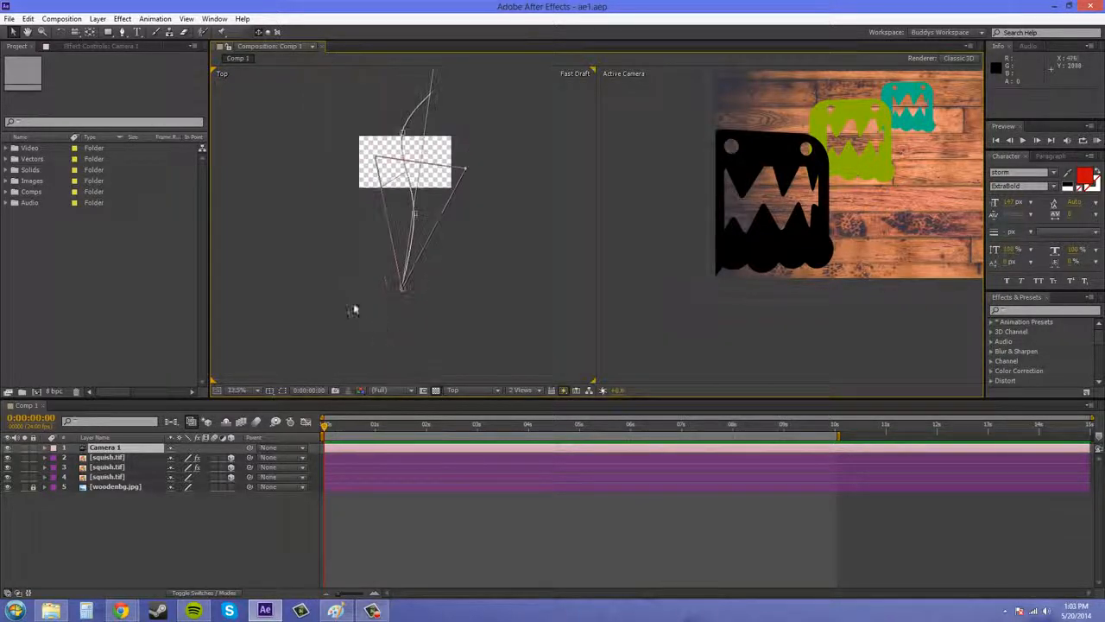
Step: Scrub the composition from the start to 0:00:07:03 to examine the camera's movement past the squish layers
left_click_drag(326, 426, 503, 422)
left_click_drag(913, 199, 801, 239)
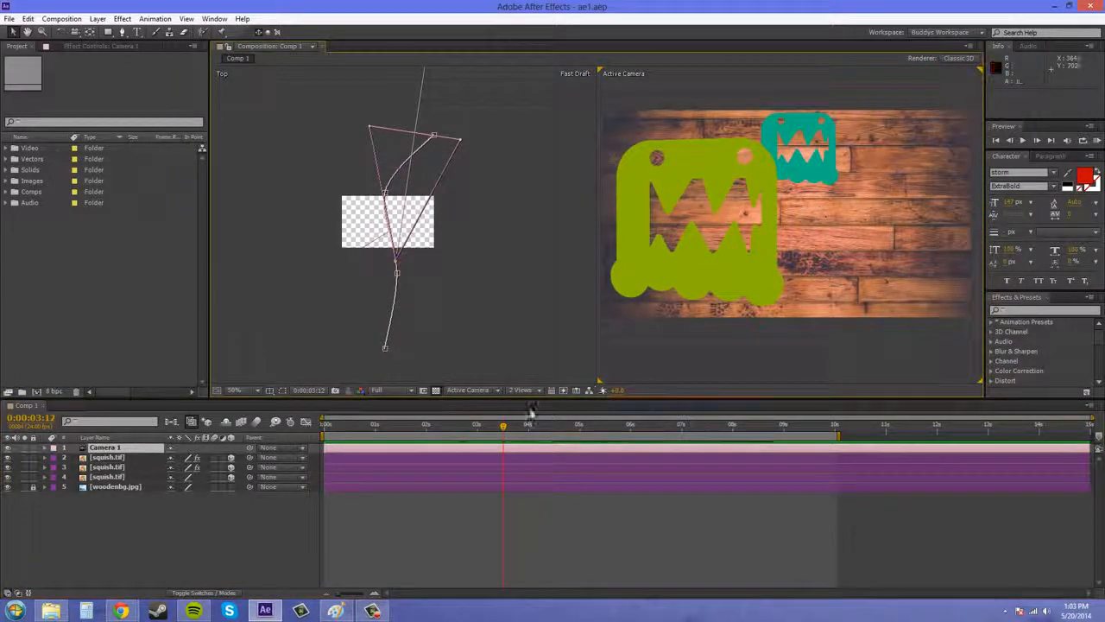
left_click_drag(503, 424, 689, 402)
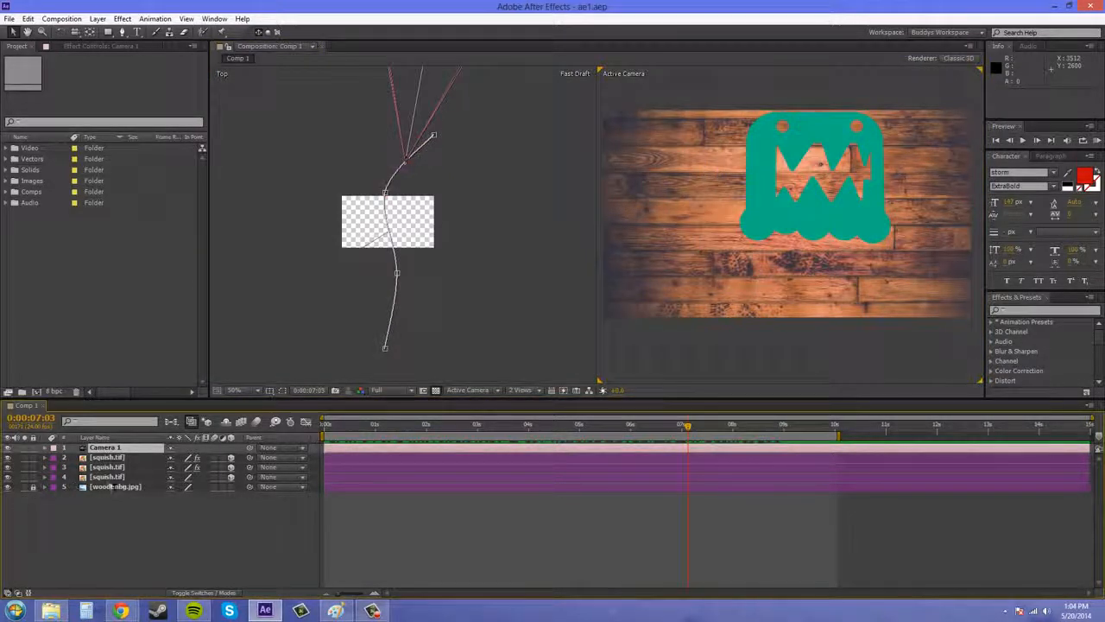
Step: Reveal the animated properties of Camera 1 and collapse its Camera Options group to examine the Position and X Rotation keyframes
key("u")
key("u")
key("u")
key("u")
key("u")
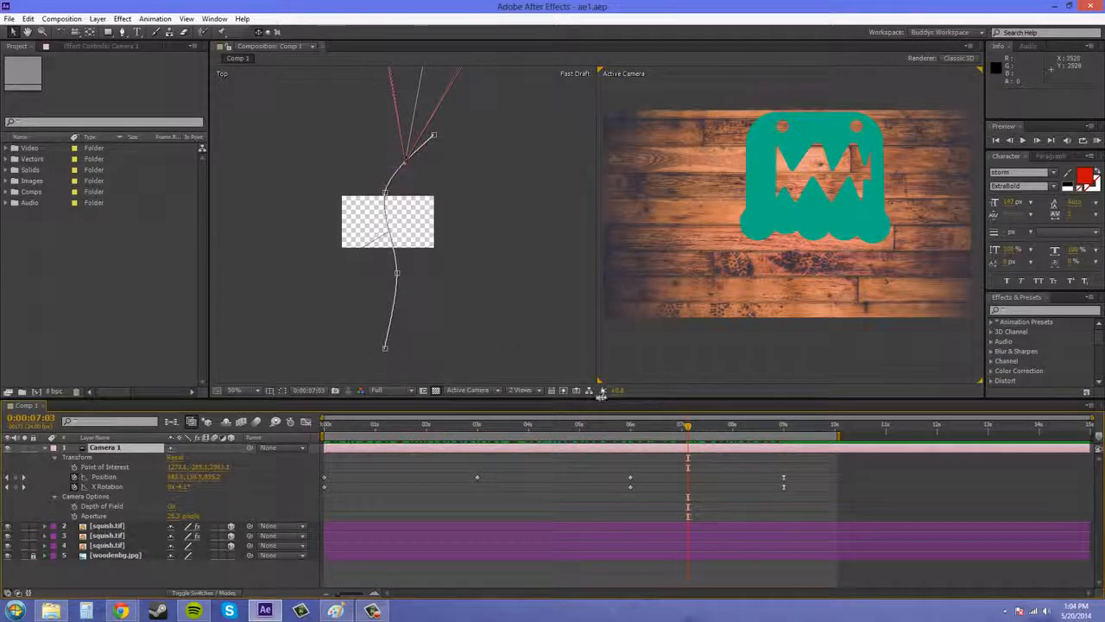
left_click(54, 498)
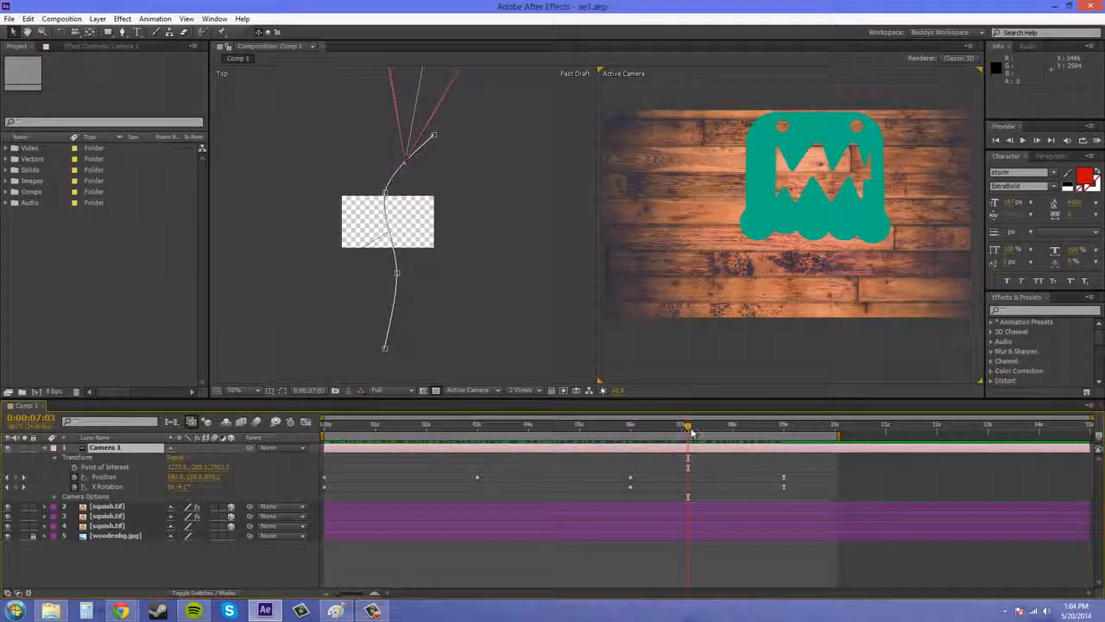
Step: Scrub past the last camera keyframes at nine seconds, return to 0:00:00:00, and collapse the Camera 1 properties
left_click_drag(690, 431, 800, 452)
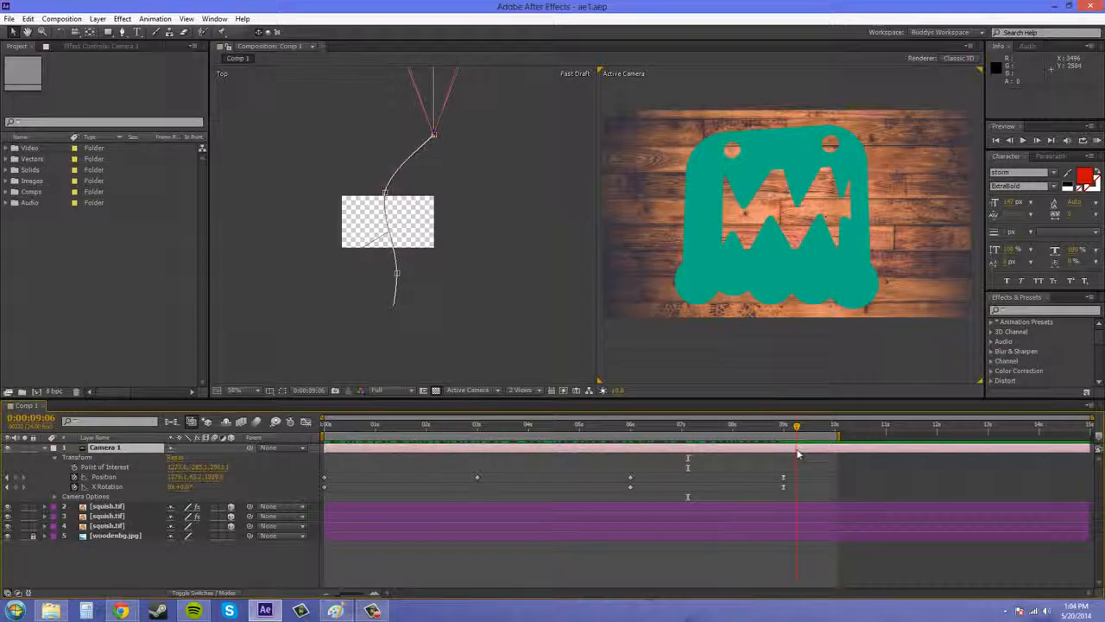
left_click_drag(799, 454, 795, 454)
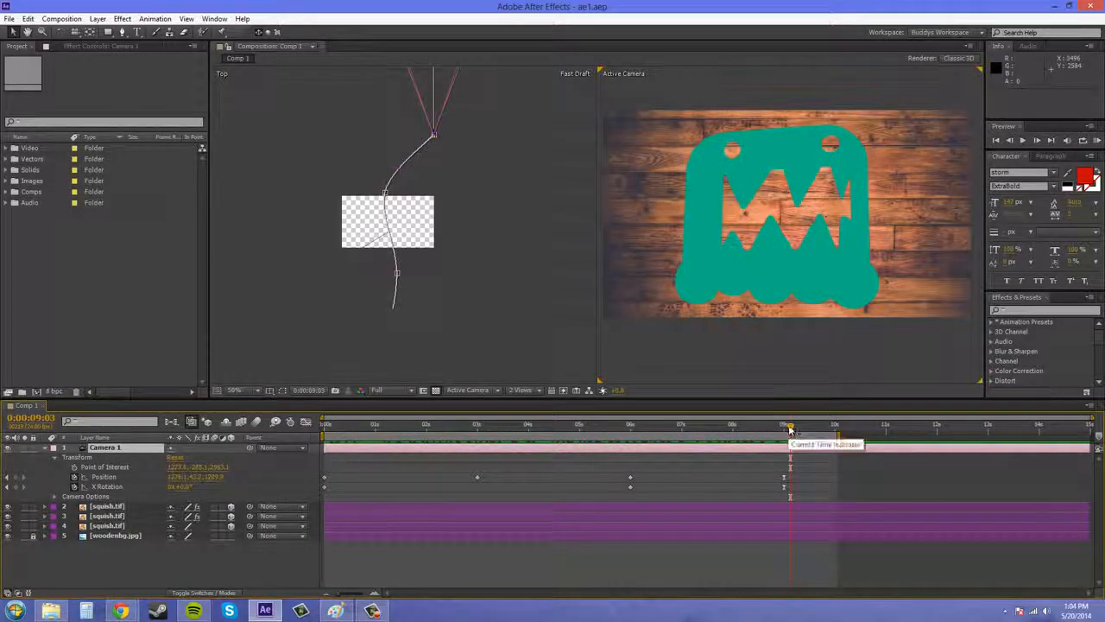
left_click_drag(788, 429, 326, 423)
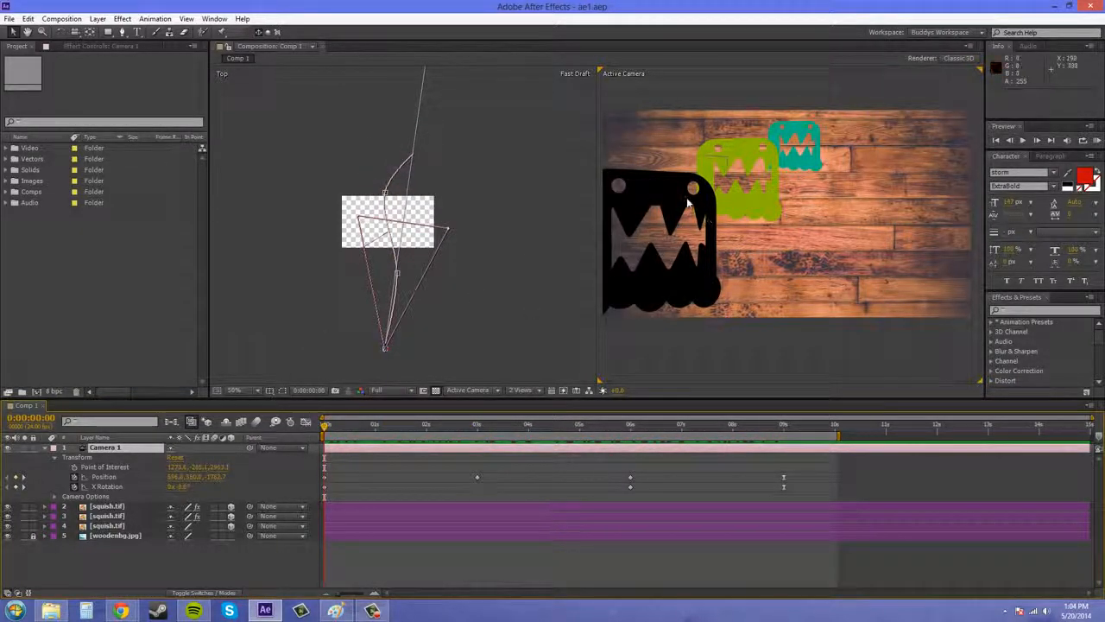
left_click(49, 449)
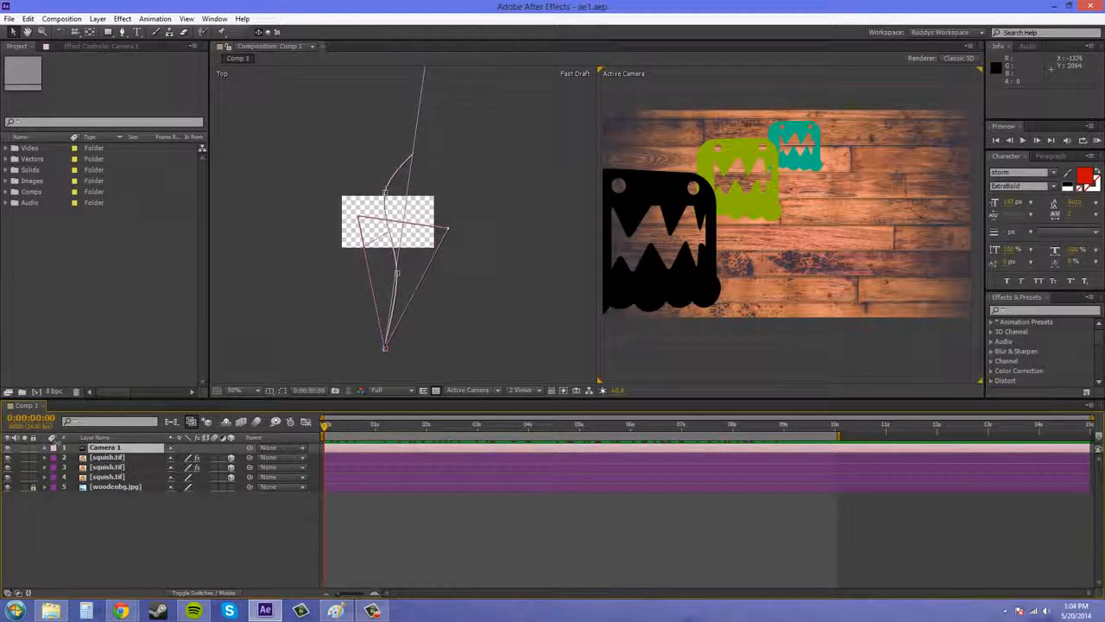
Step: Set Auto-Orientation of the three squish.tif layers to Orient Towards Camera and deselect them
left_click(123, 479)
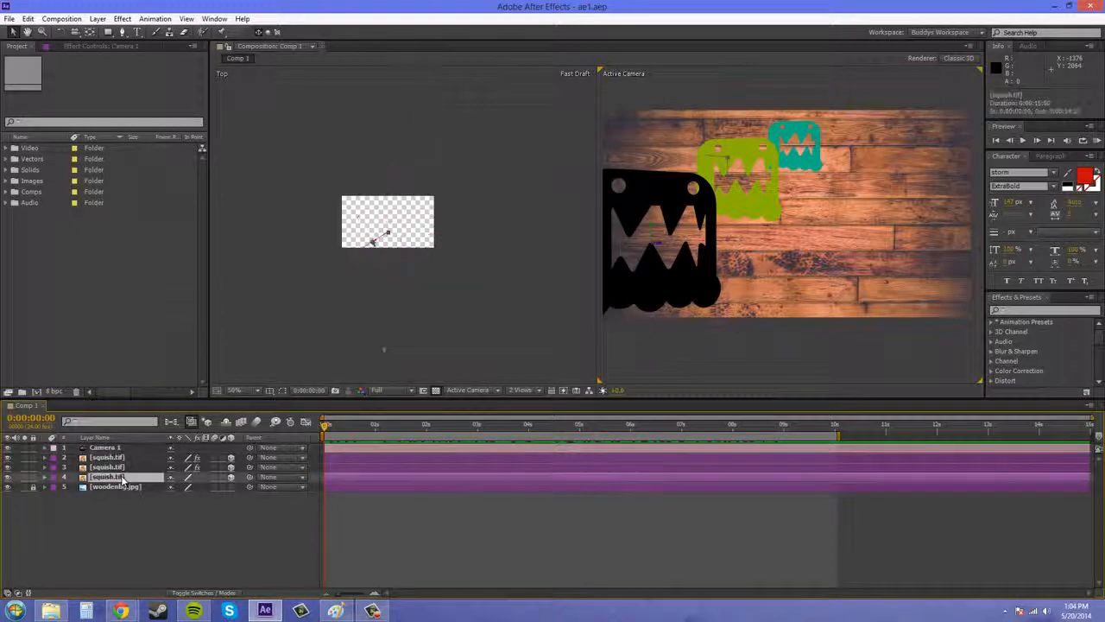
left_click(95, 457, "shift")
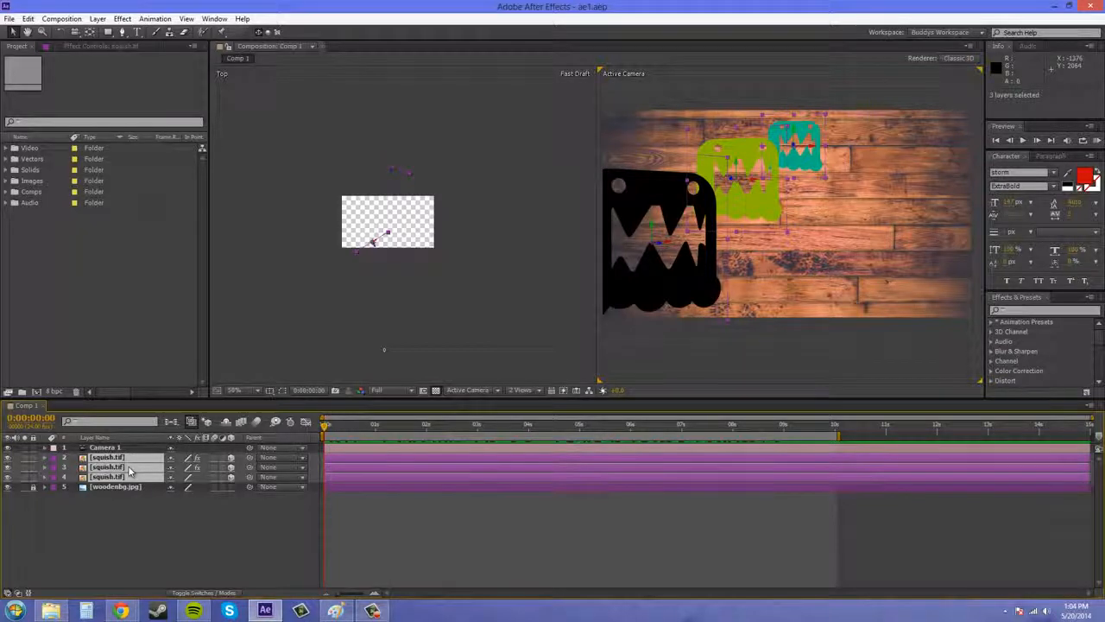
right_click(130, 470)
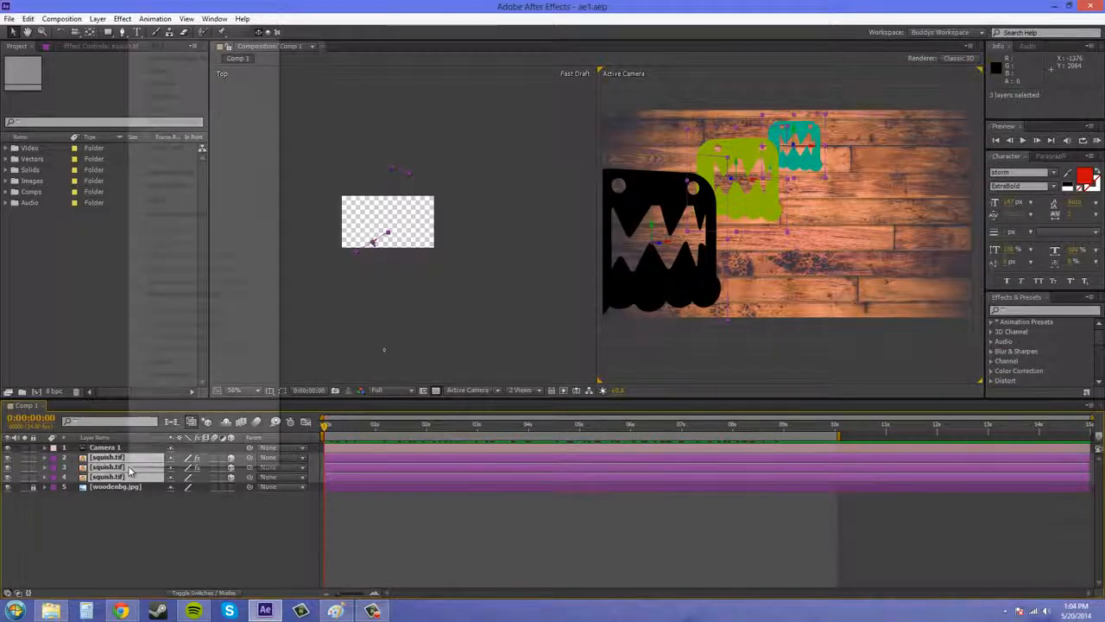
mouse_move(177, 96)
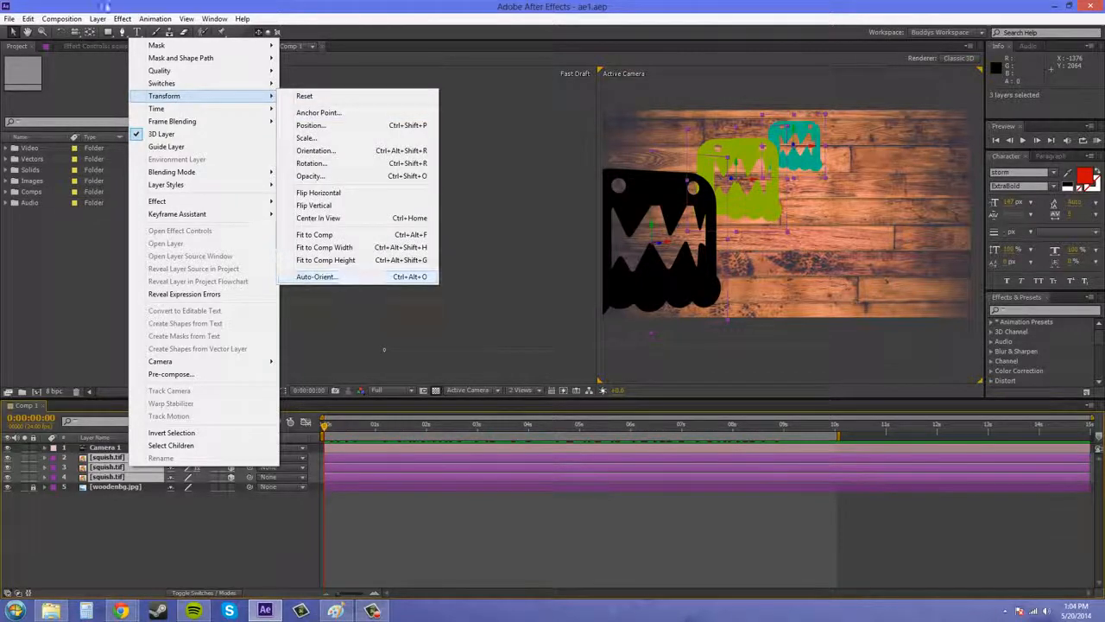
left_click(104, 6)
left_click(98, 19)
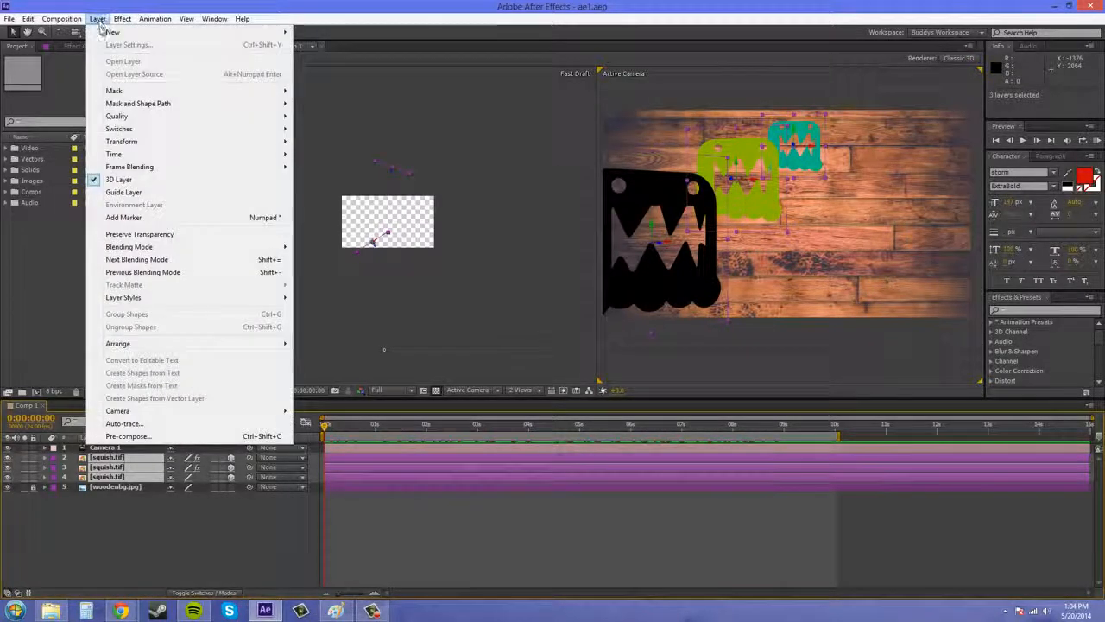
mouse_move(277, 142)
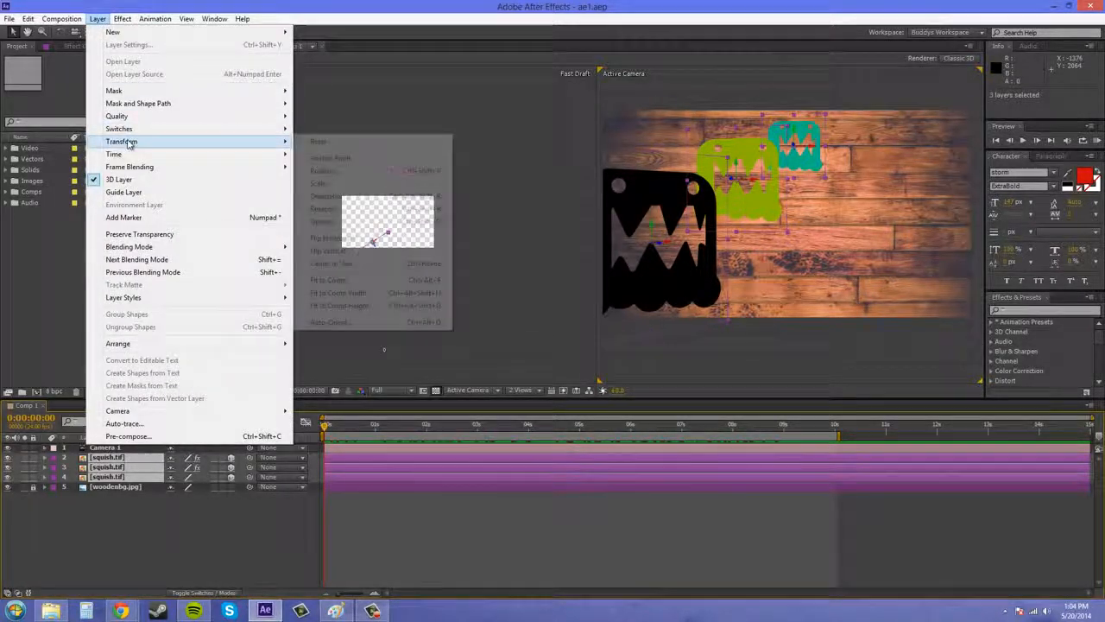
left_click(331, 322)
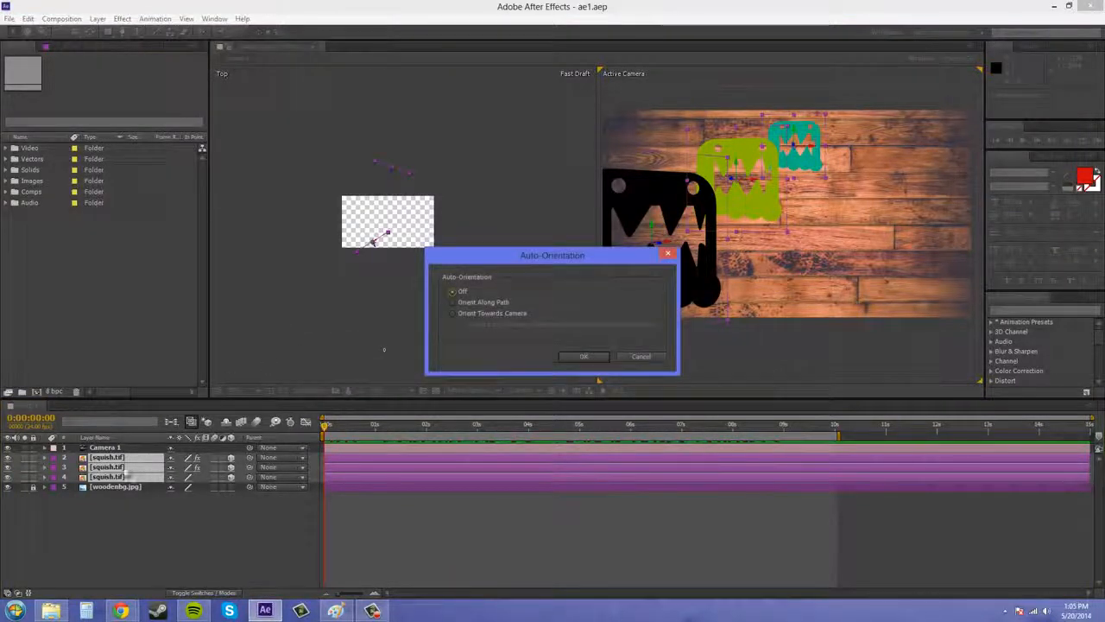
left_click(452, 314)
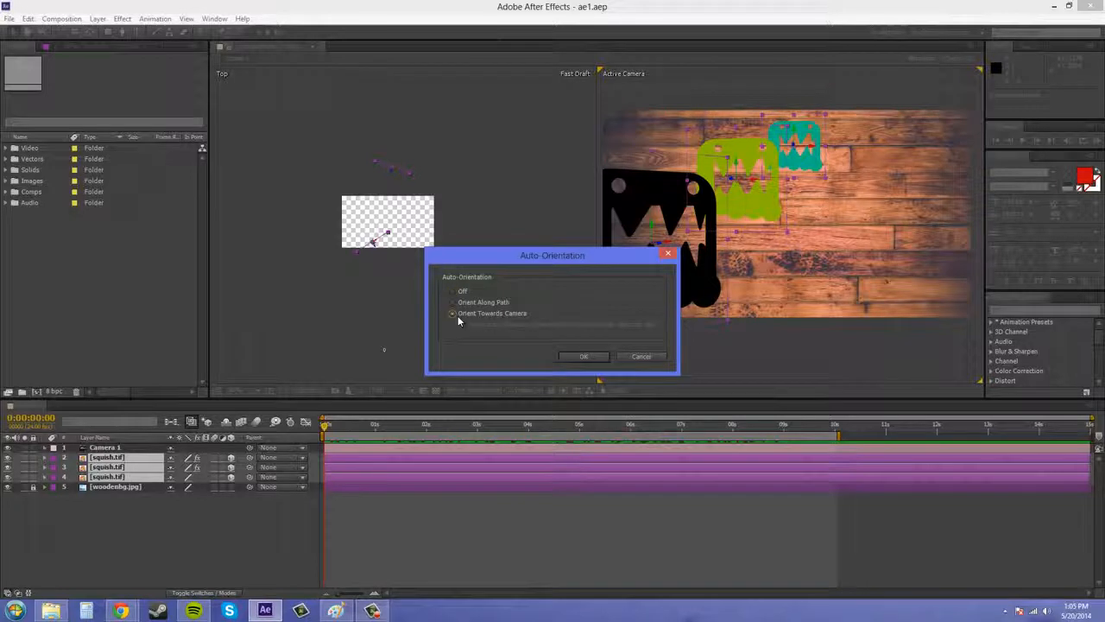
left_click(583, 357)
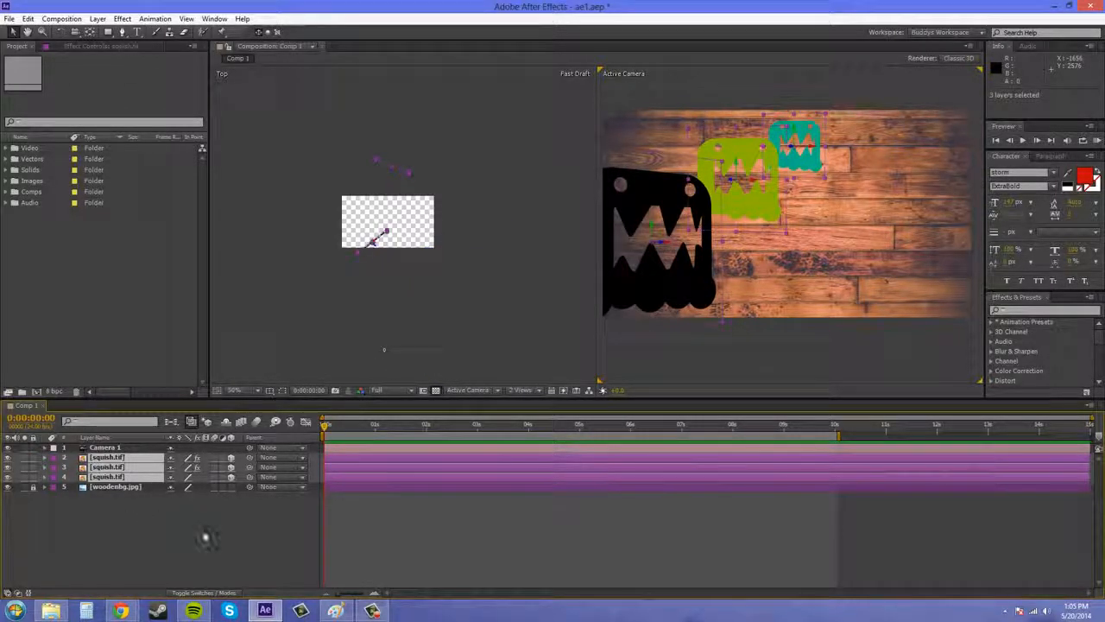
left_click(207, 535)
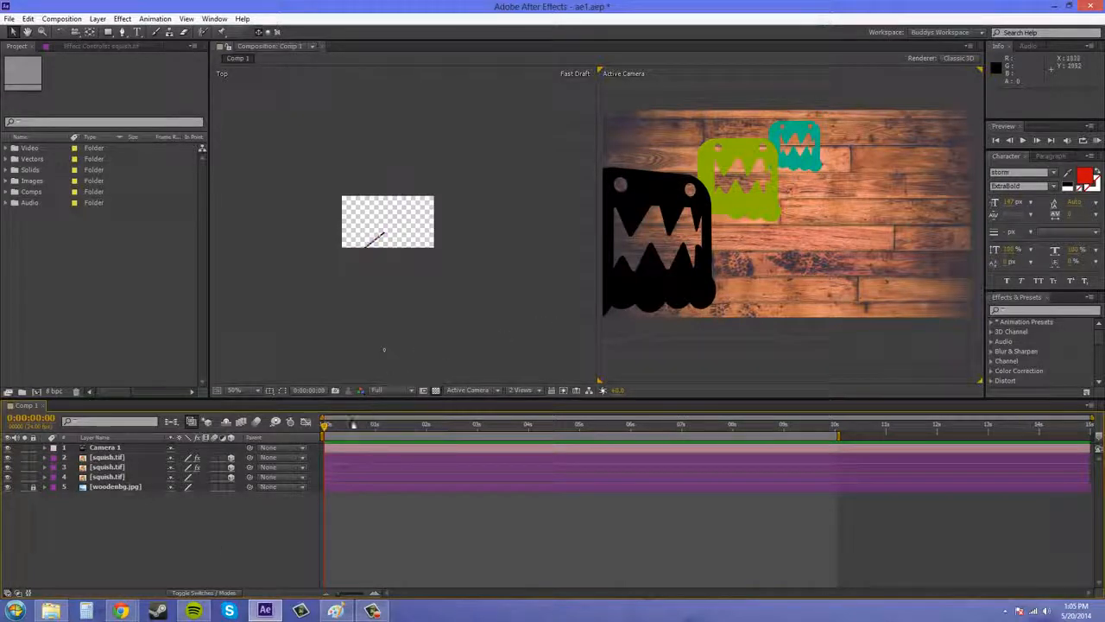
Step: Select Camera 1 and play the animation from the start to examine the squish layers' orientation in the Top view
left_click(117, 448)
scroll(387, 261, "up", 2)
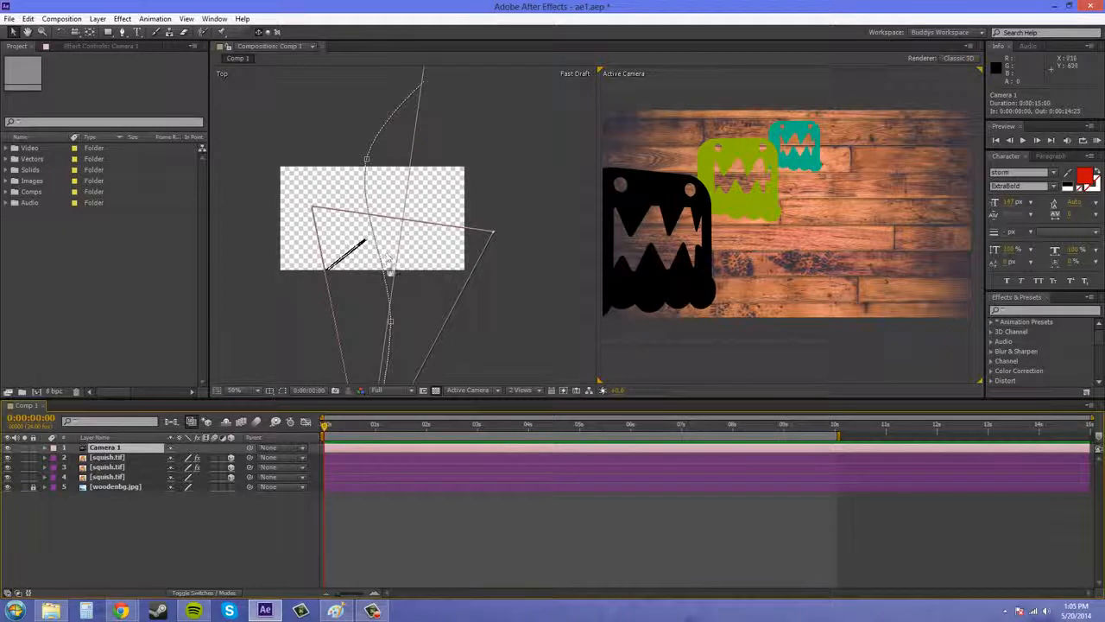
scroll(390, 271, "down", 2)
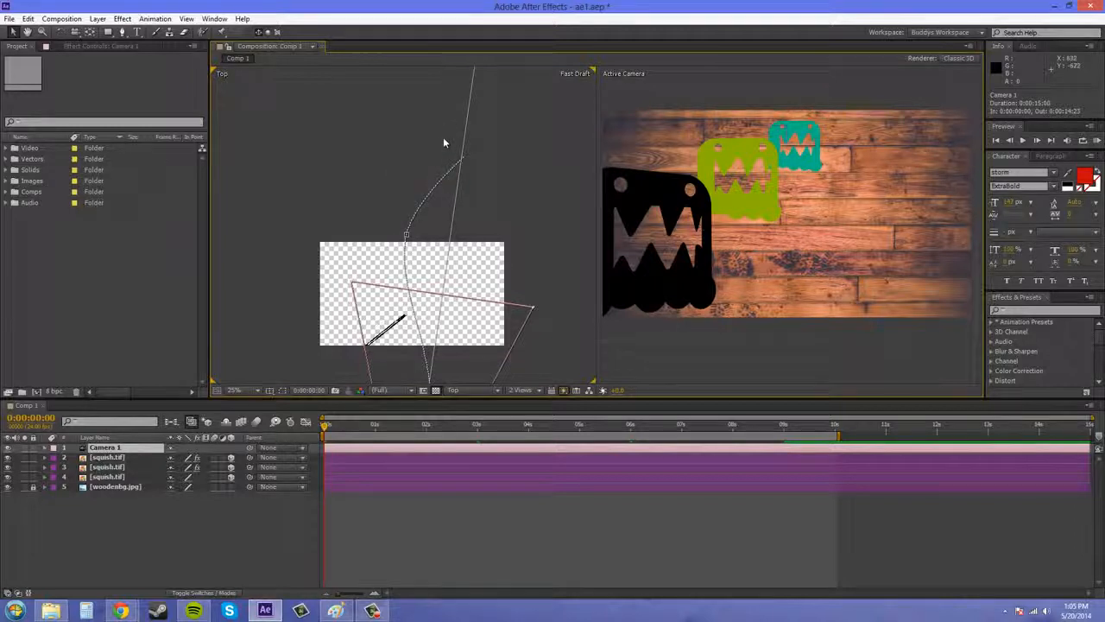
left_click_drag(443, 142, 421, 101)
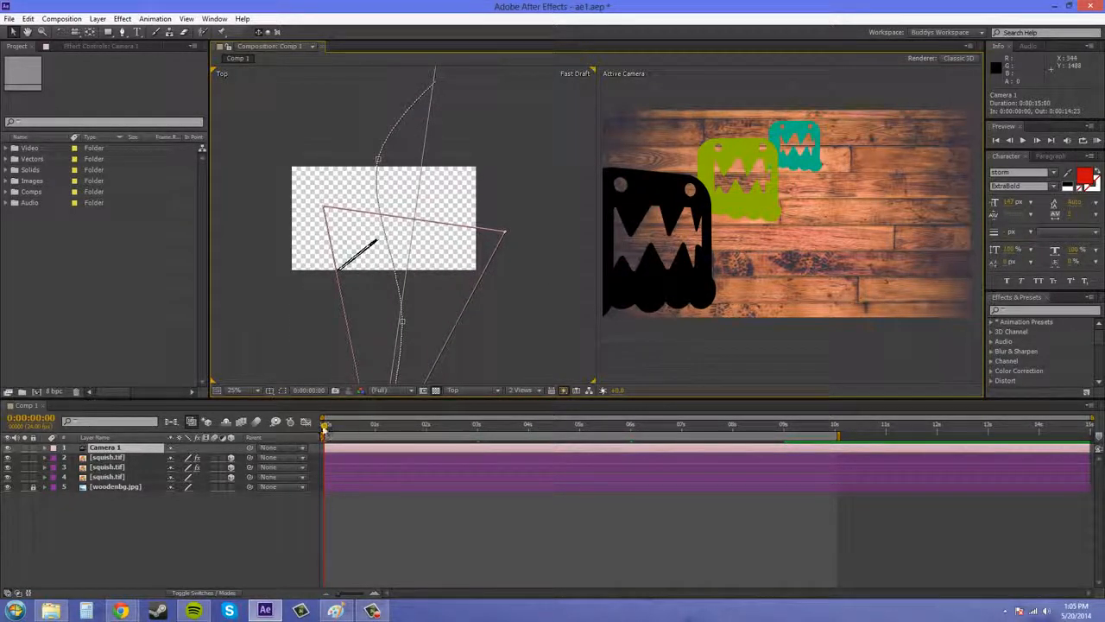
key("space")
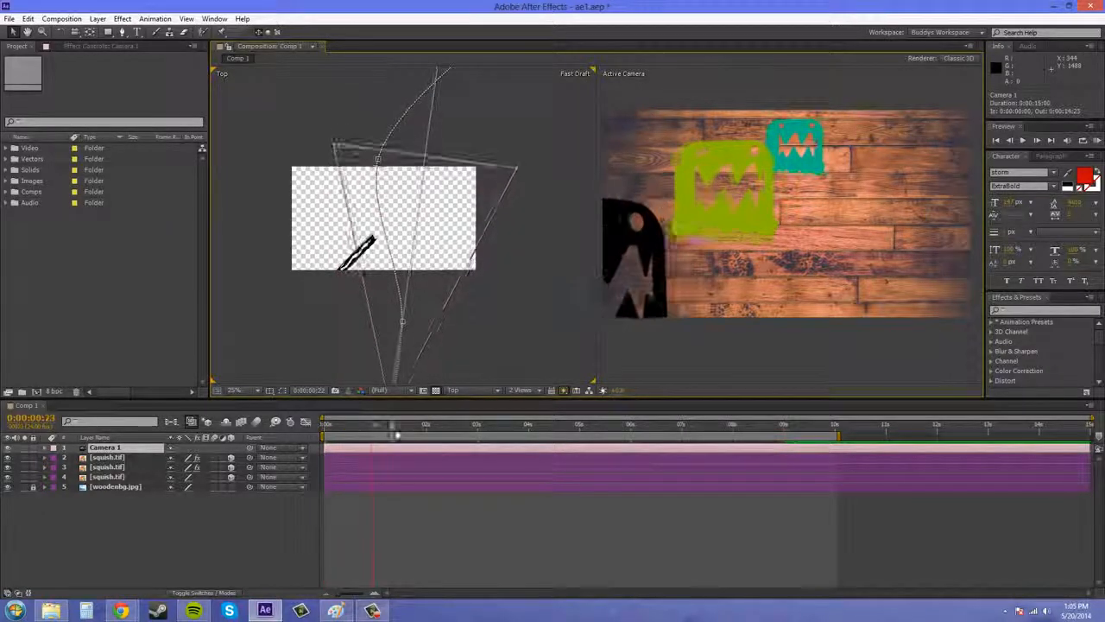
left_click_drag(397, 434, 302, 393)
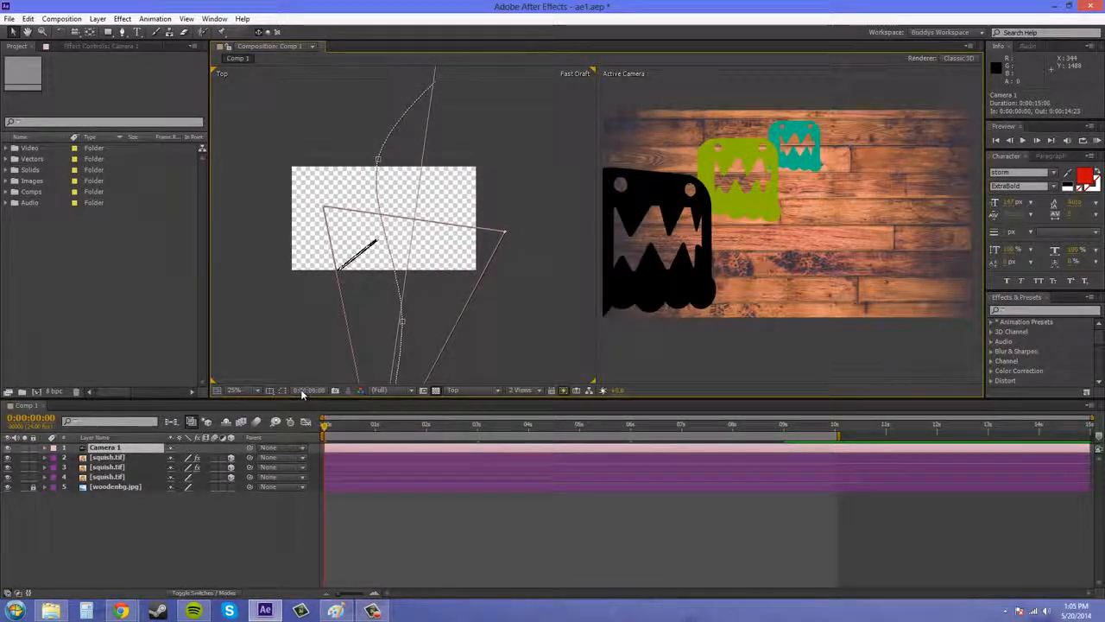
Step: Switch the Top view to Custom View 1 and preview the animation to examine the layers rotating towards the camera
left_click(462, 390)
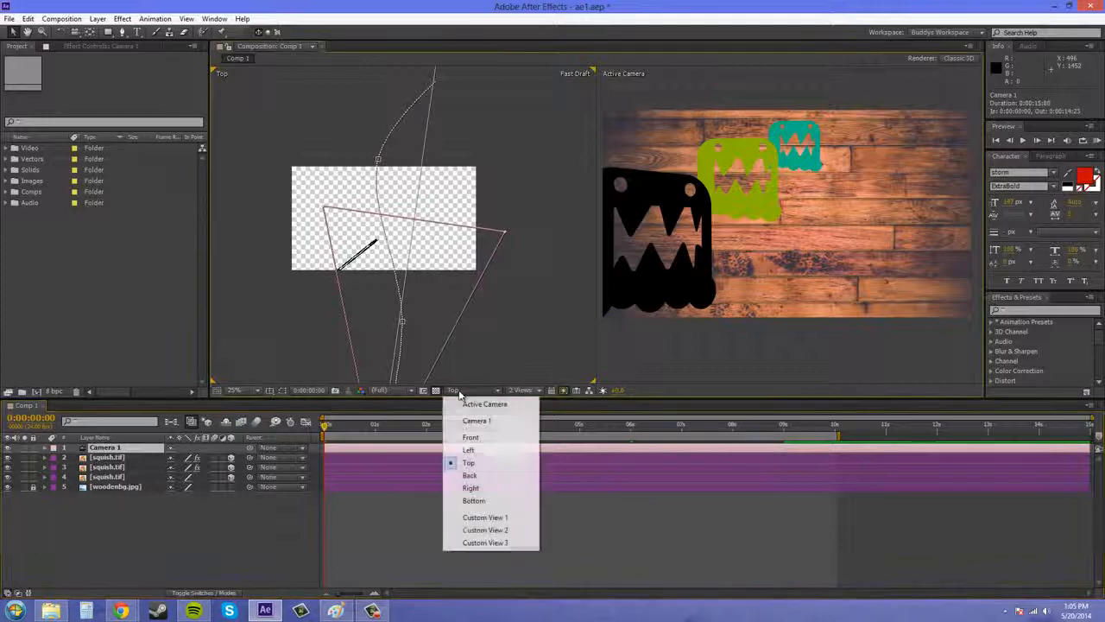
left_click(506, 514)
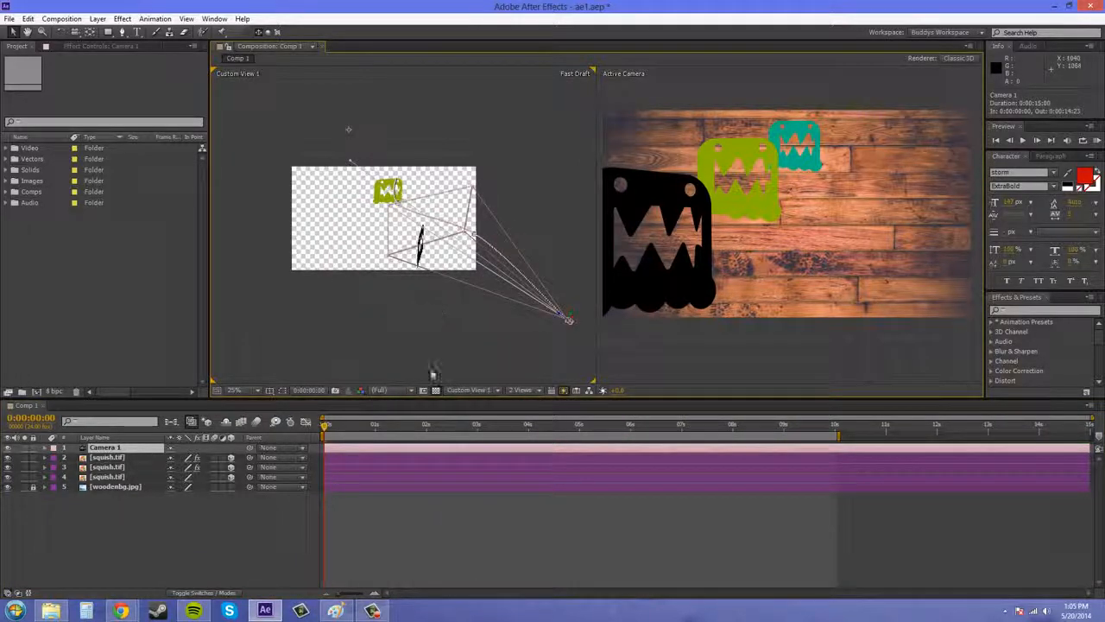
left_click_drag(343, 432, 819, 475)
left_click_drag(557, 466, 312, 445)
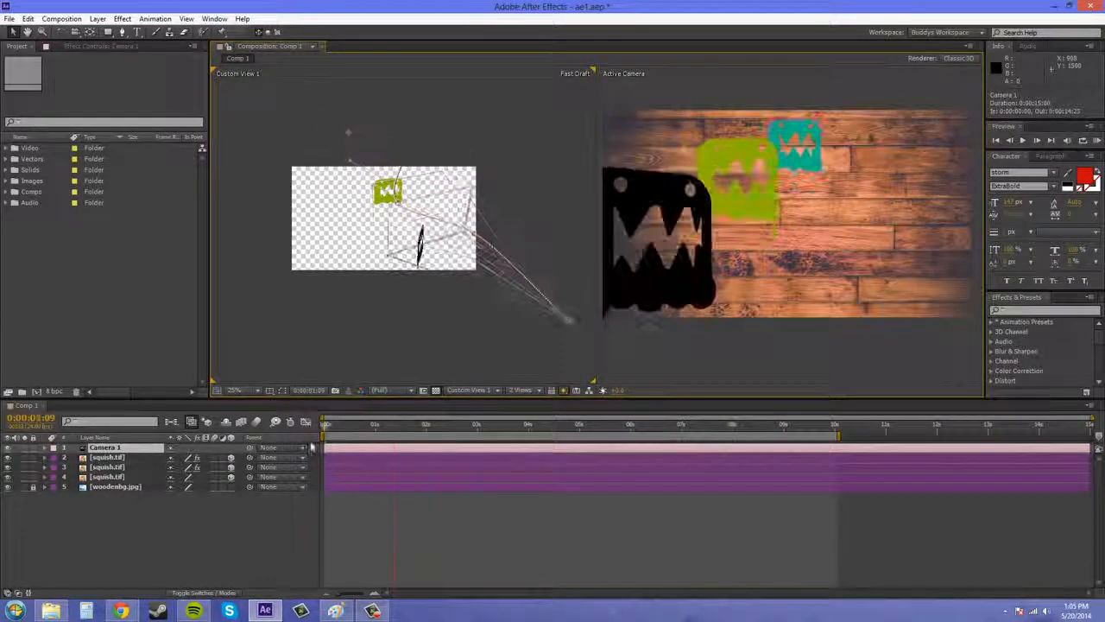
left_click(1095, 140)
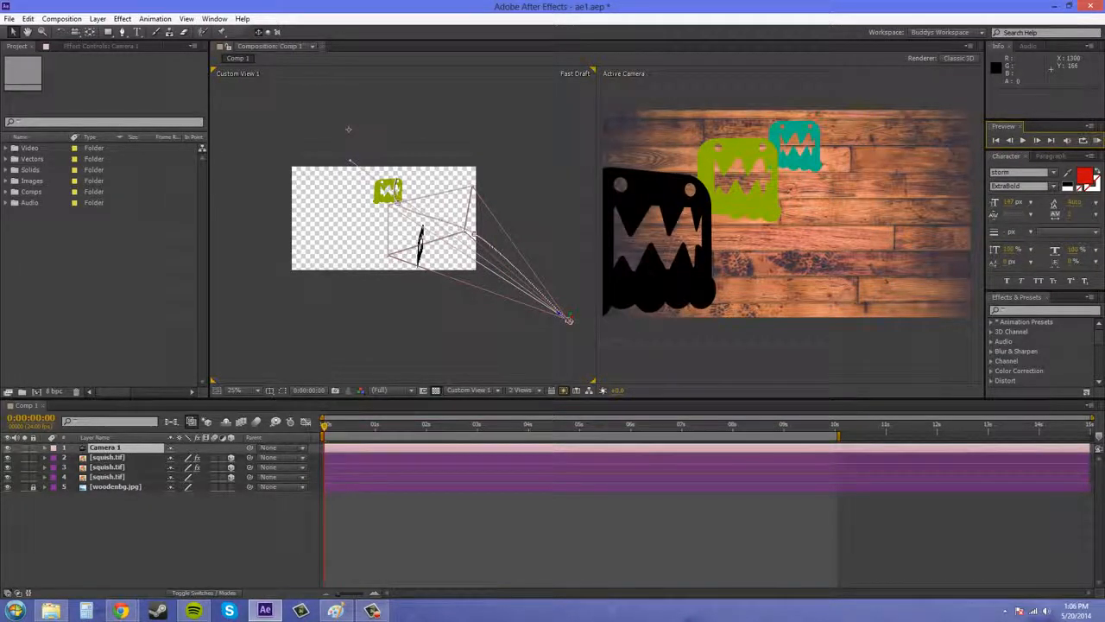
key("F10")
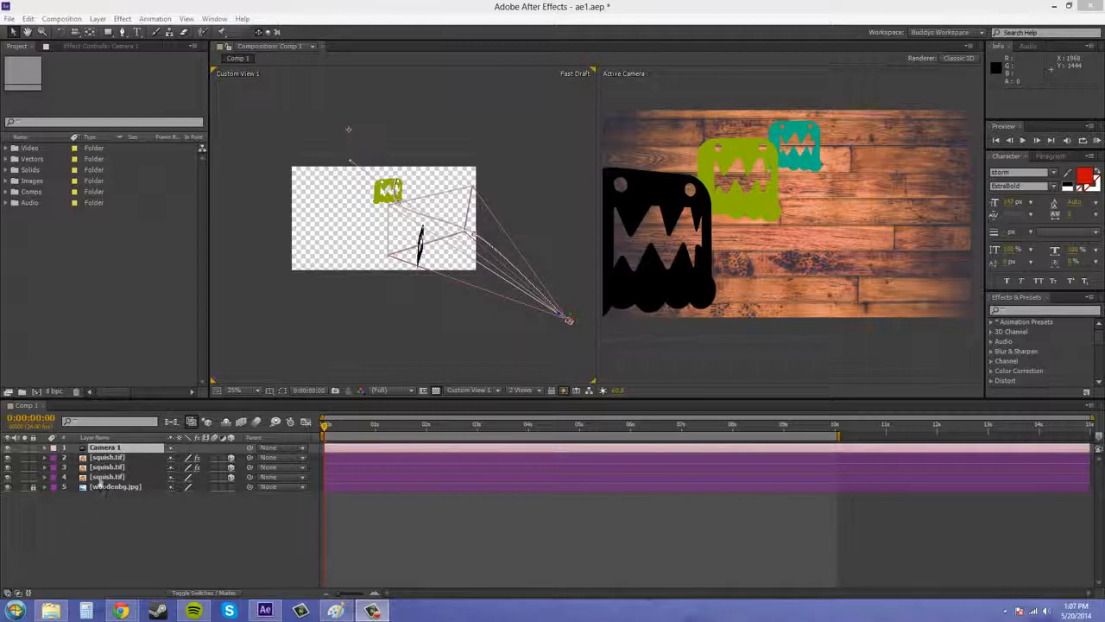
Step: Set Auto-Orientation of the three squish.tif layers to Off
left_click(104, 458)
left_click(104, 477, "shift")
right_click(103, 476)
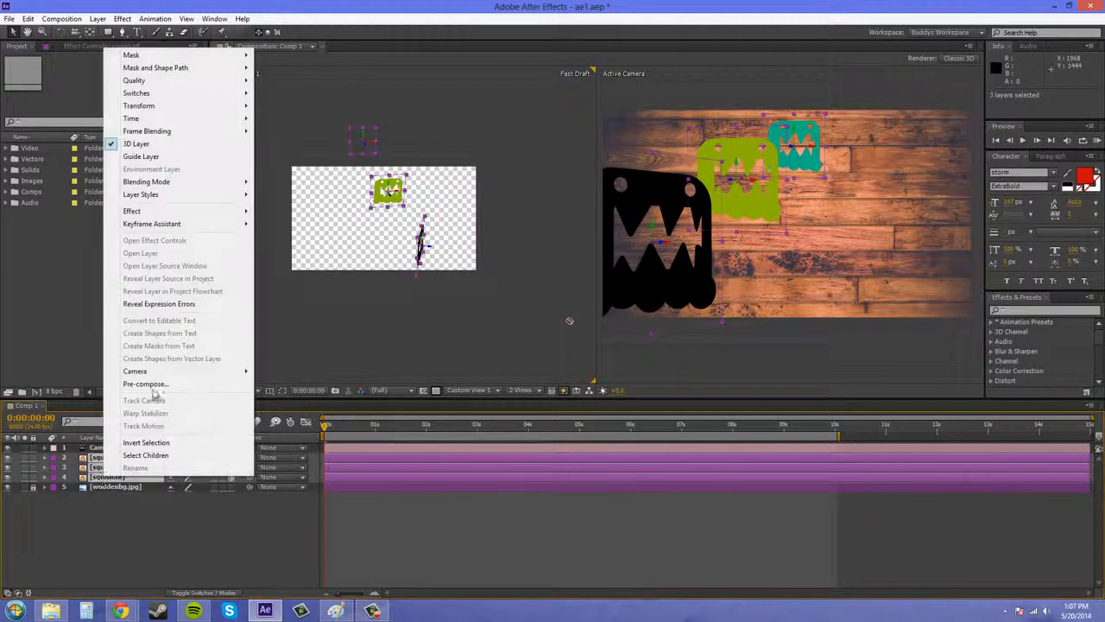
mouse_move(234, 106)
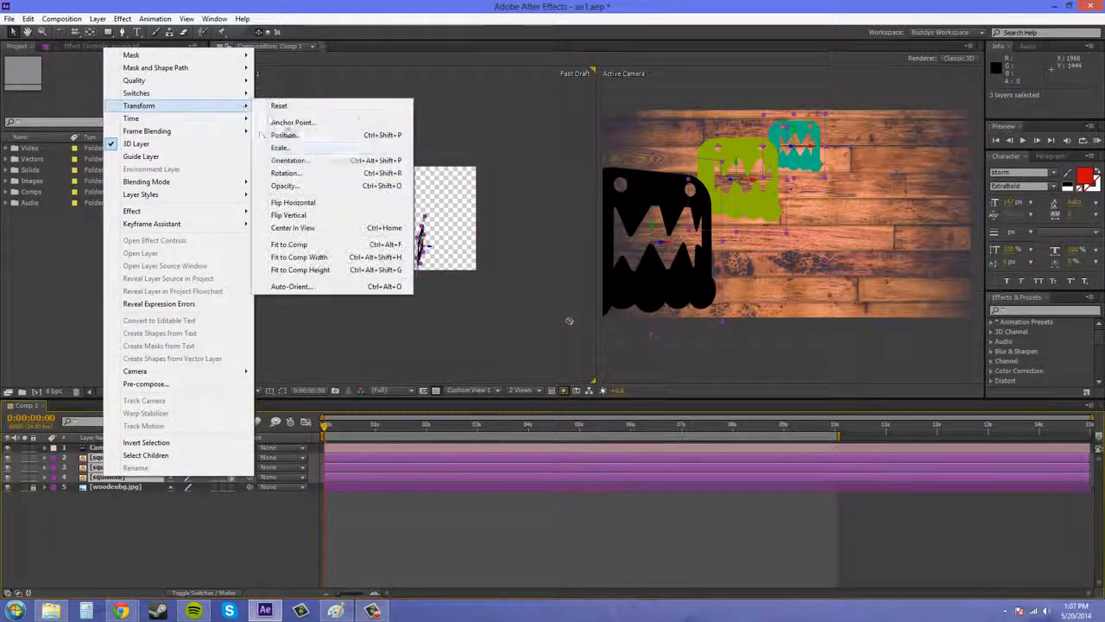
left_click(318, 285)
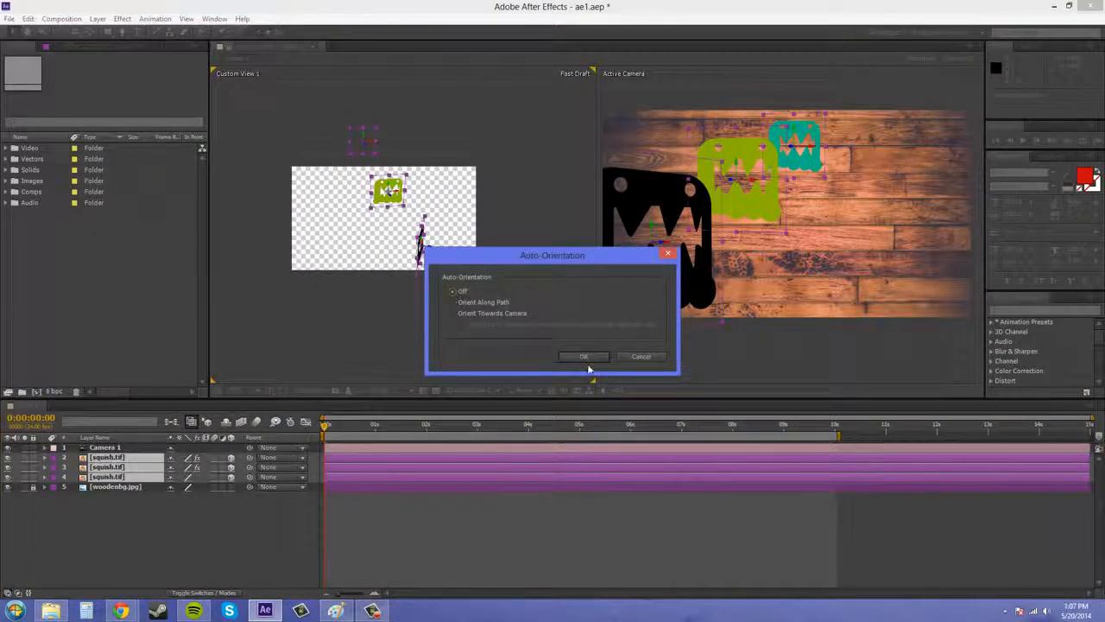
Step: Delete all of Camera 1's X Rotation keyframes and preview the animation from the start
left_click(105, 447)
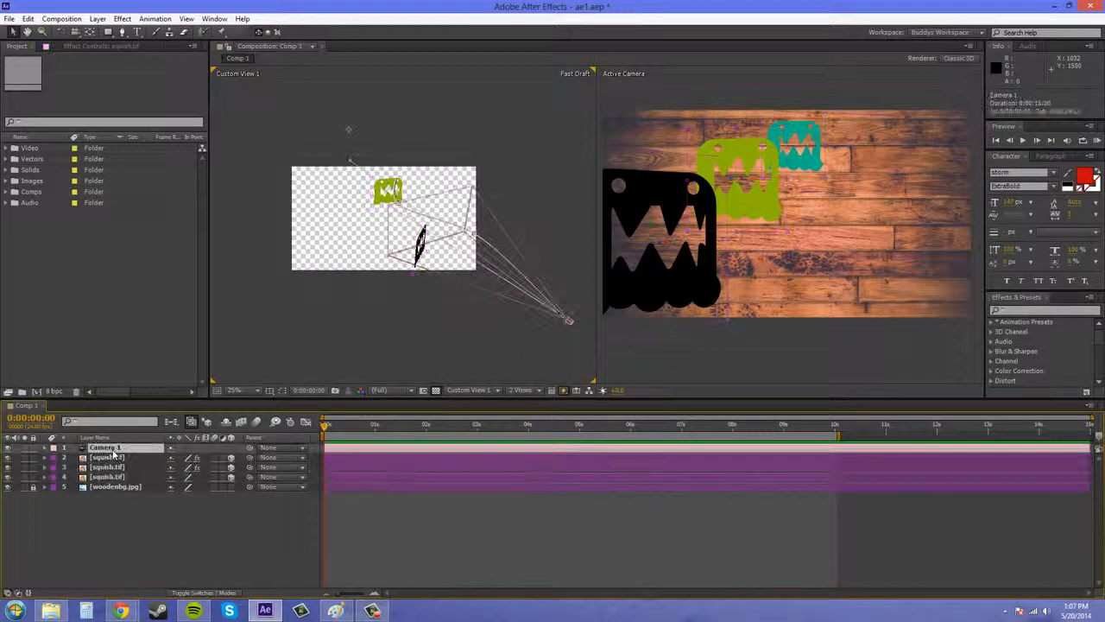
key("r")
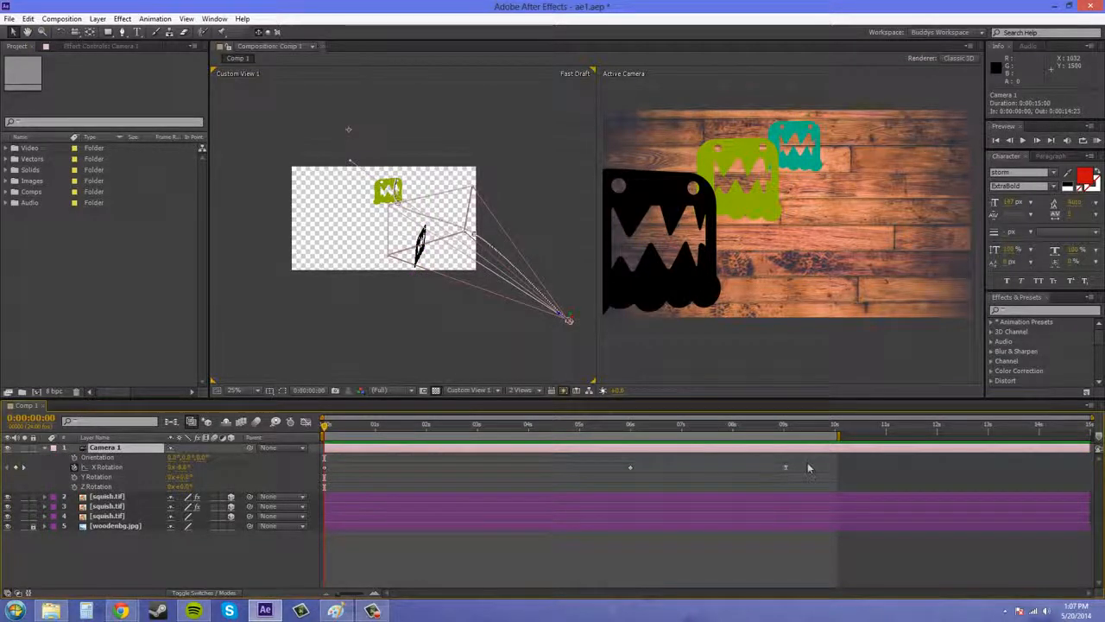
left_click_drag(808, 468, 324, 474)
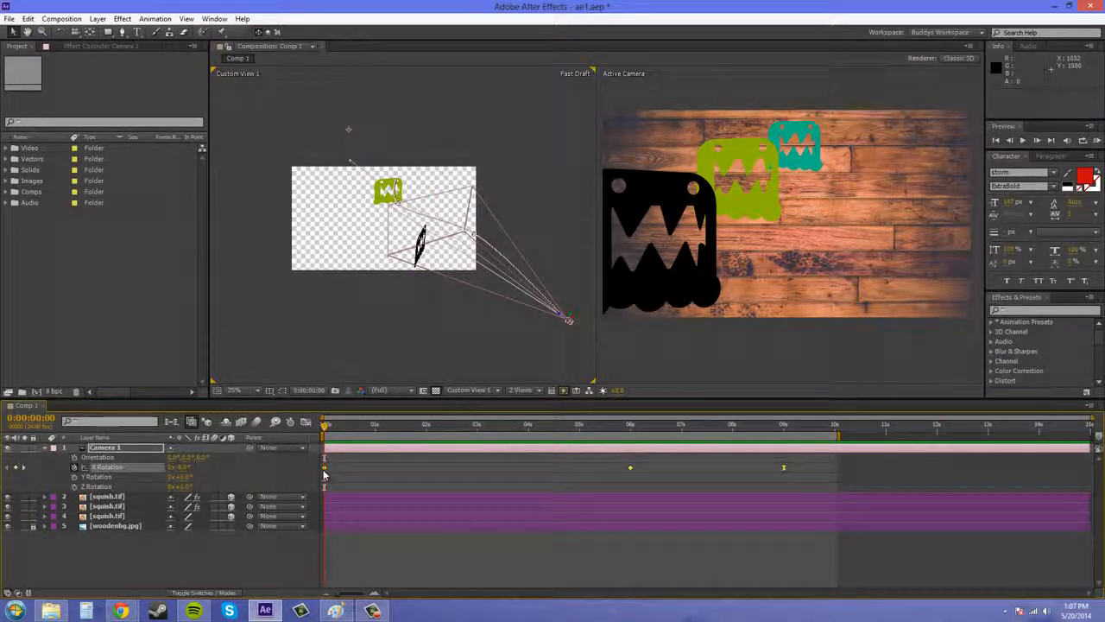
key("Delete")
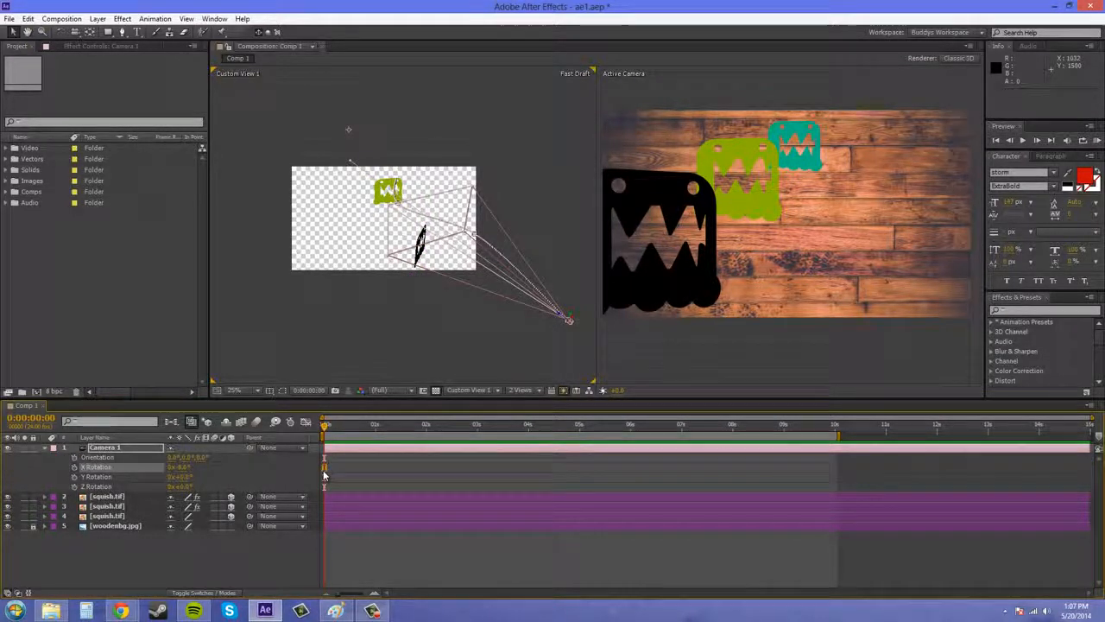
left_click(44, 449)
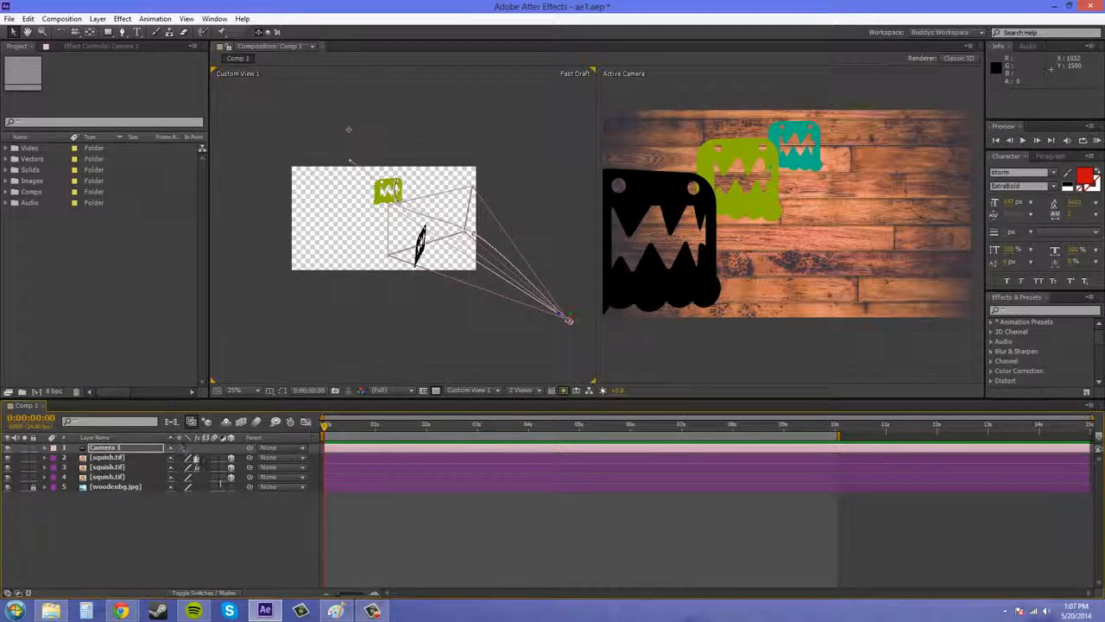
mouse_move(325, 429)
left_mouse_down()
mouse_move(835, 450)
mouse_move(326, 440)
left_mouse_up()
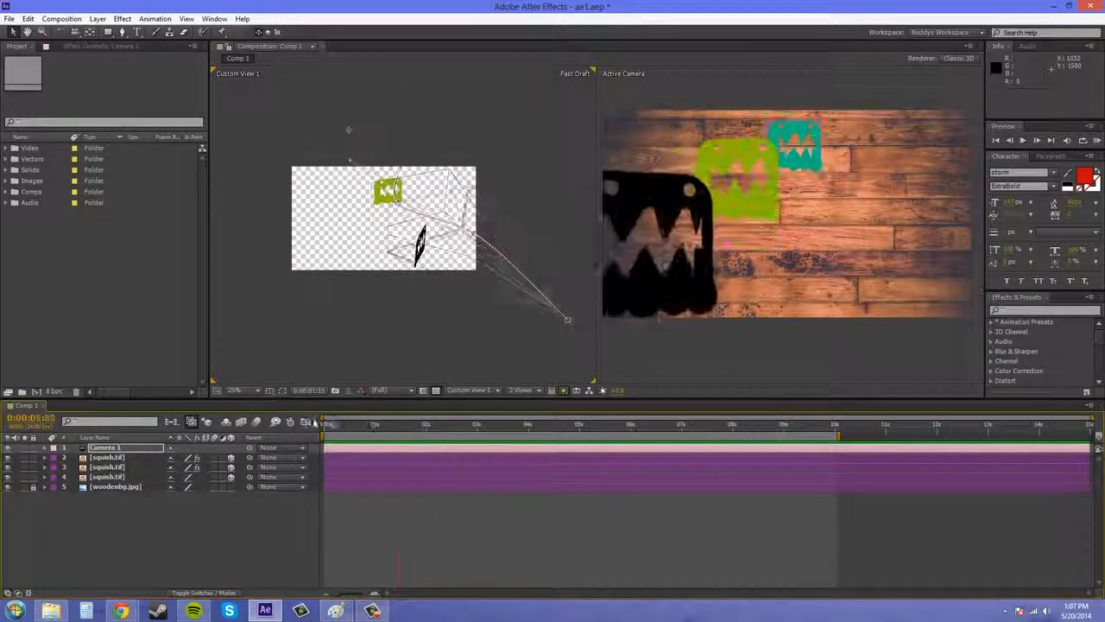
Step: Set Camera 1's Auto-Orientation to Orient Along Path
left_click(98, 449)
right_click(100, 449)
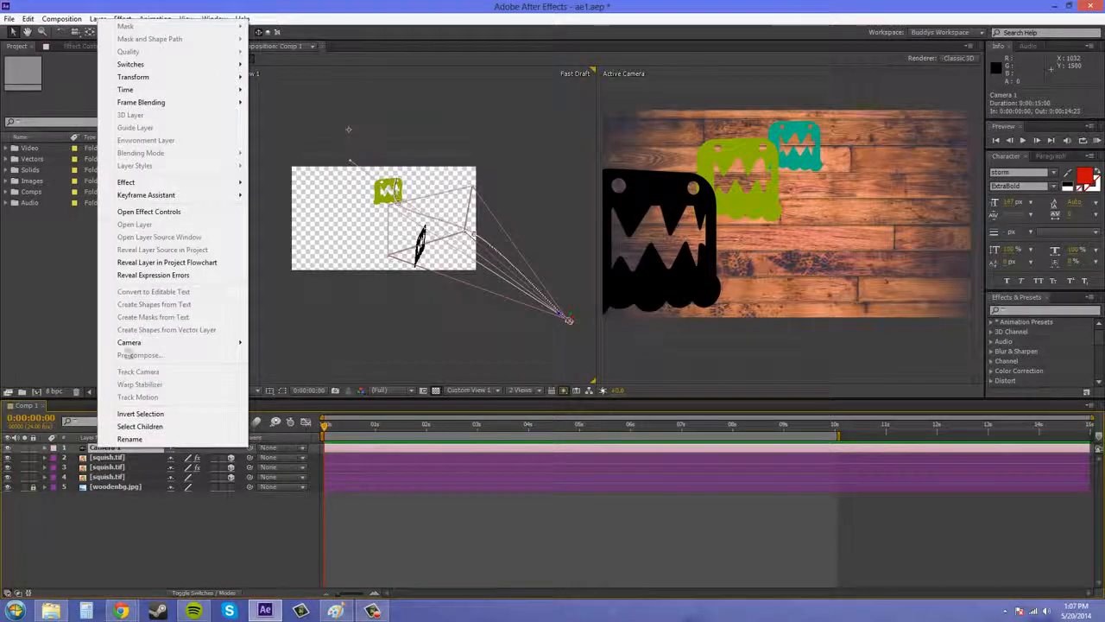
mouse_move(144, 89)
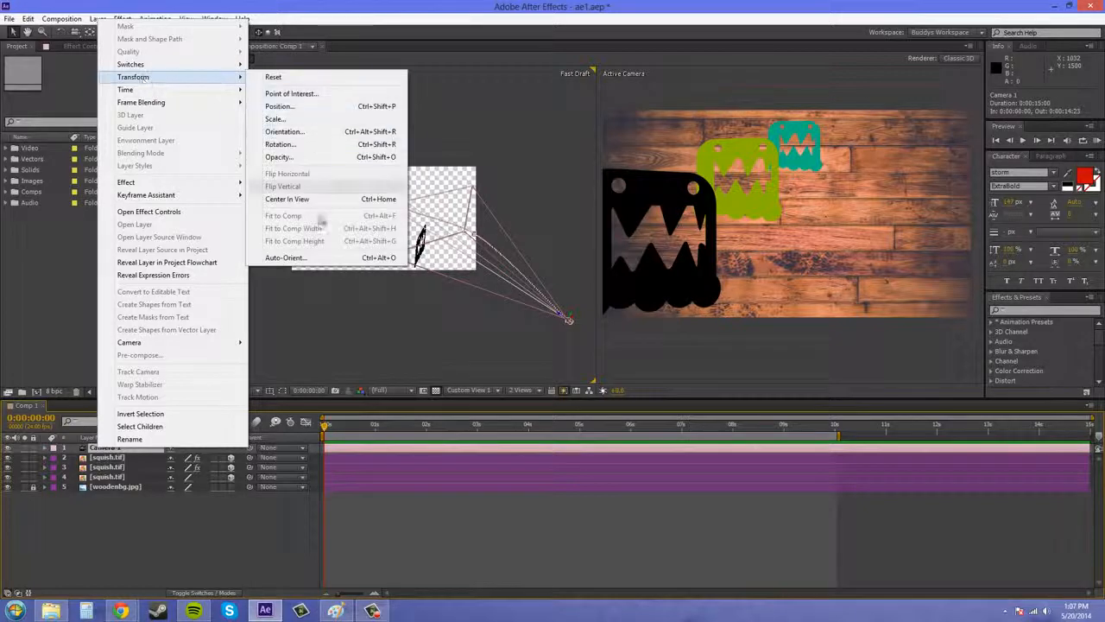
left_click(313, 255)
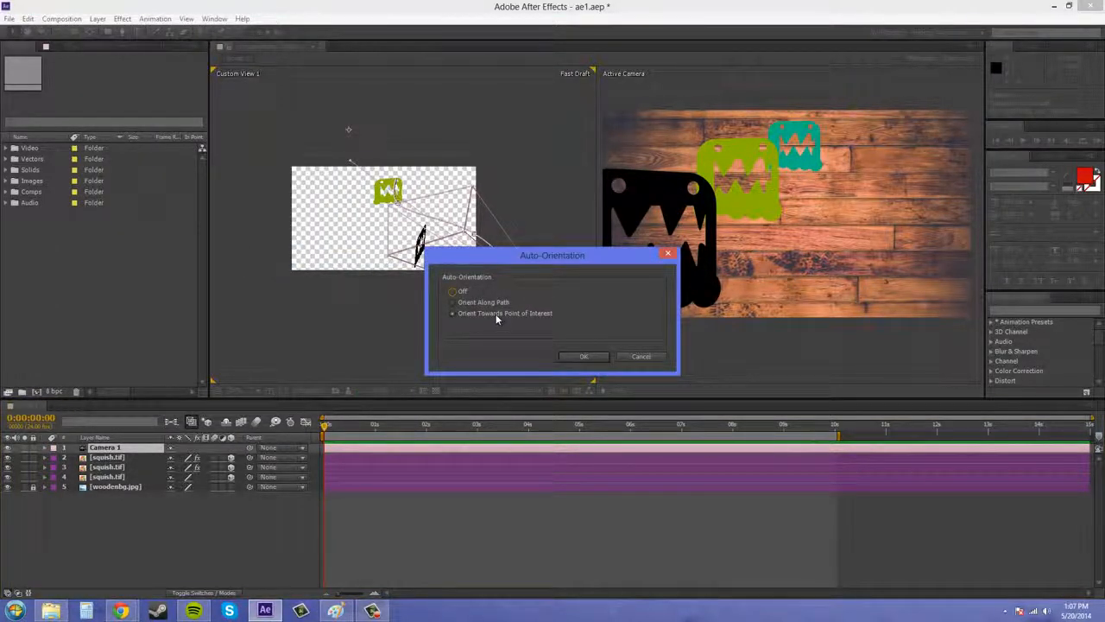
left_click(455, 303)
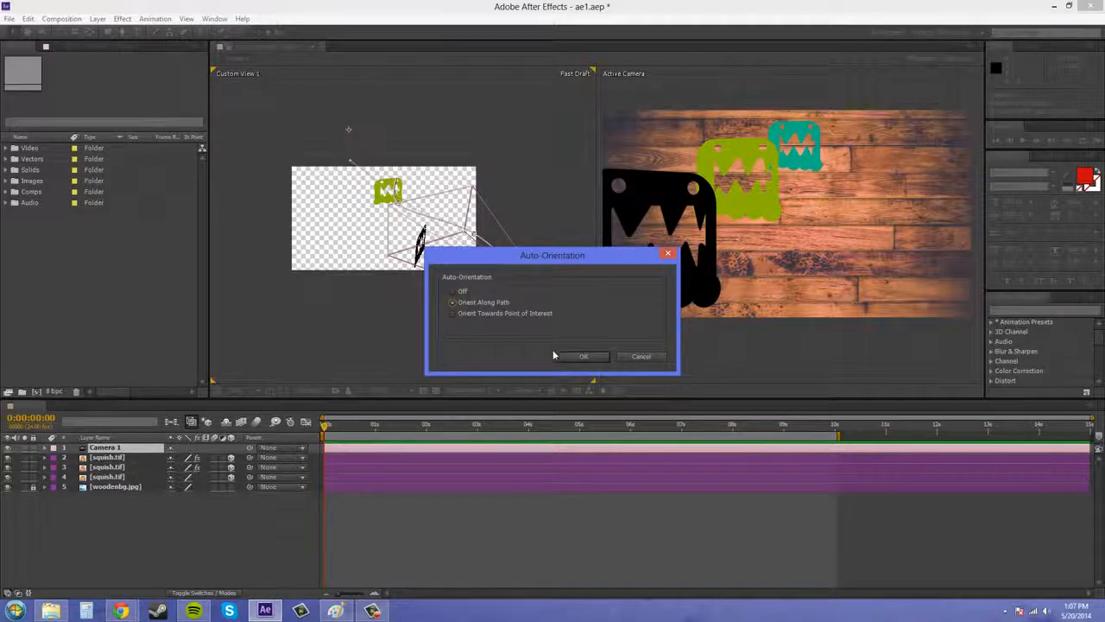
left_click(580, 356)
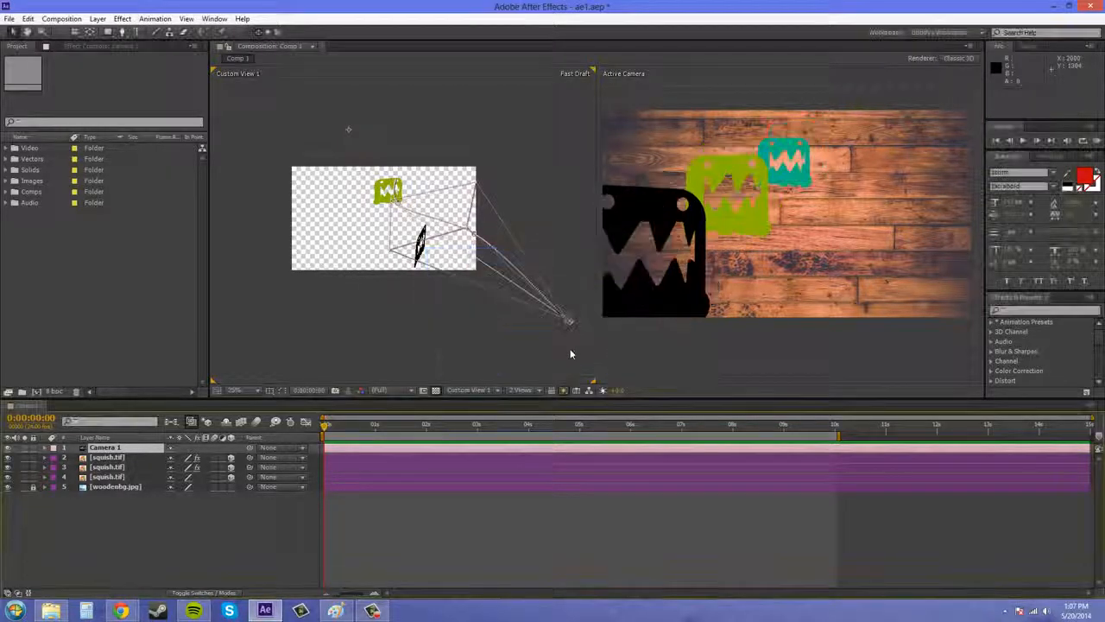
Step: Reveal Camera 1's rotation properties and scrub through 0:00:10:01, 0:00:06:05 and 0:00:08:12 to examine how the camera turns along its motion path
left_click_drag(327, 429, 834, 448)
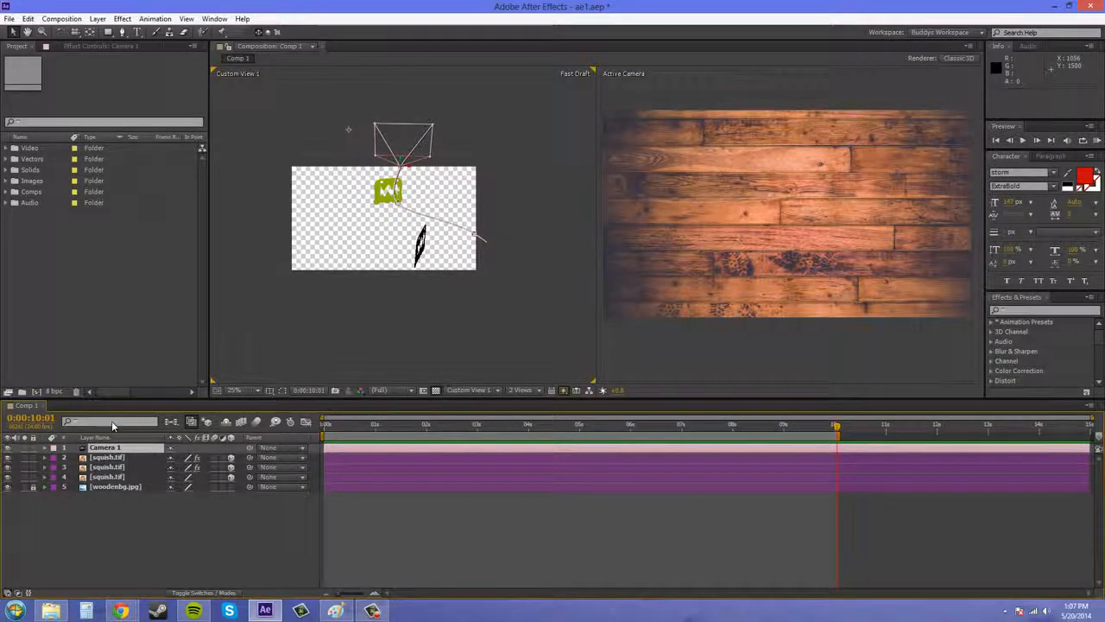
key("r")
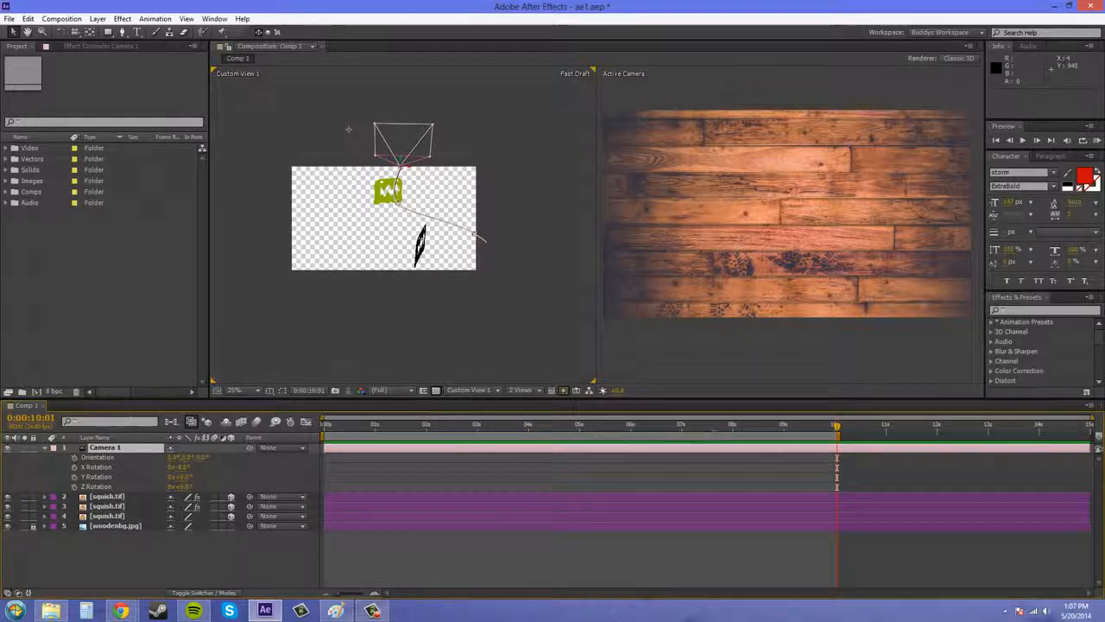
left_click_drag(831, 430, 642, 416)
scroll(442, 219, "up", 2)
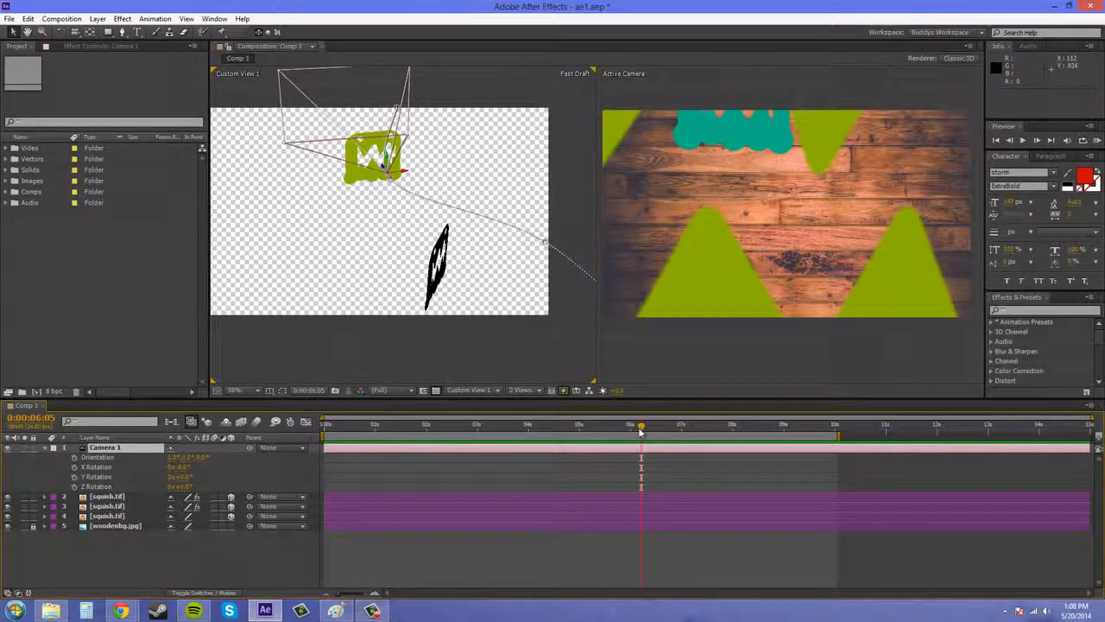
left_click_drag(640, 429, 758, 427)
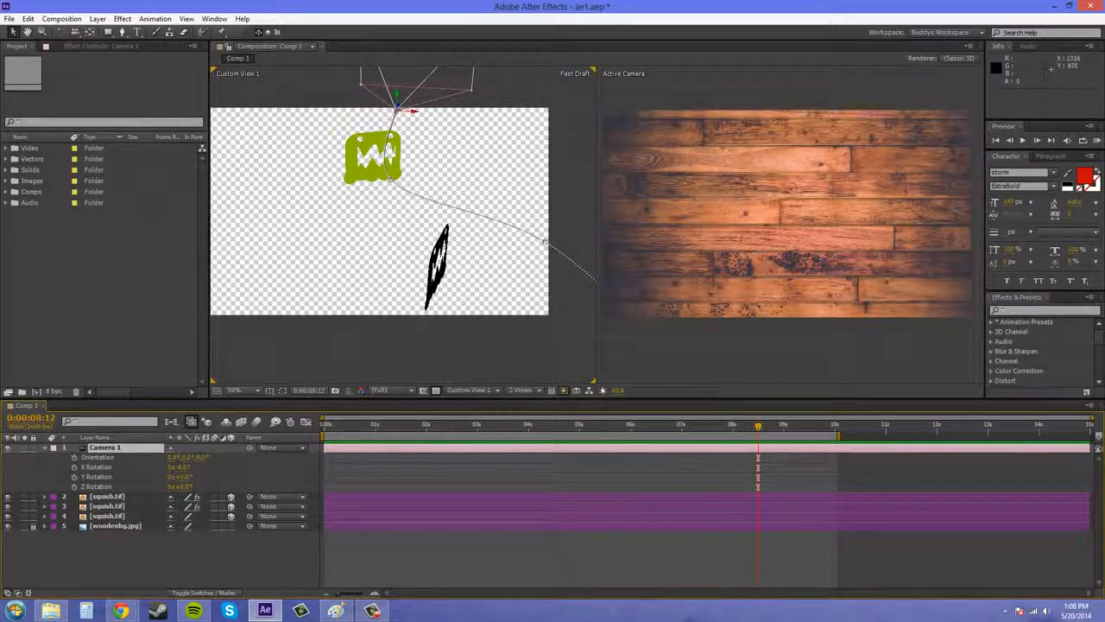
key("F10")
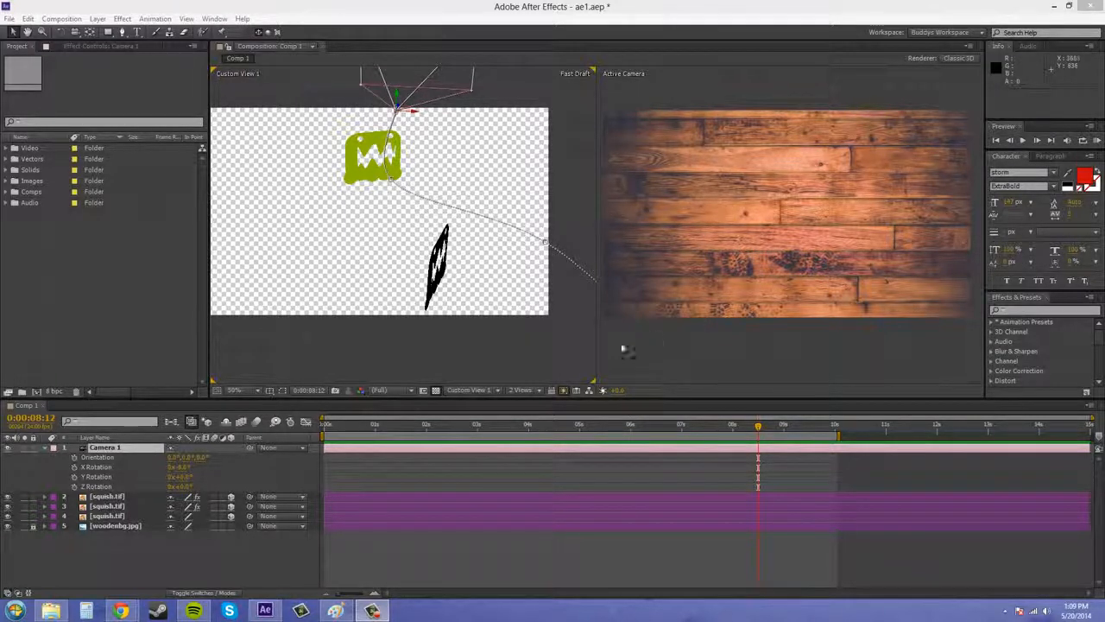
left_click_drag(757, 436, 485, 439)
scroll(383, 338, "down", 3)
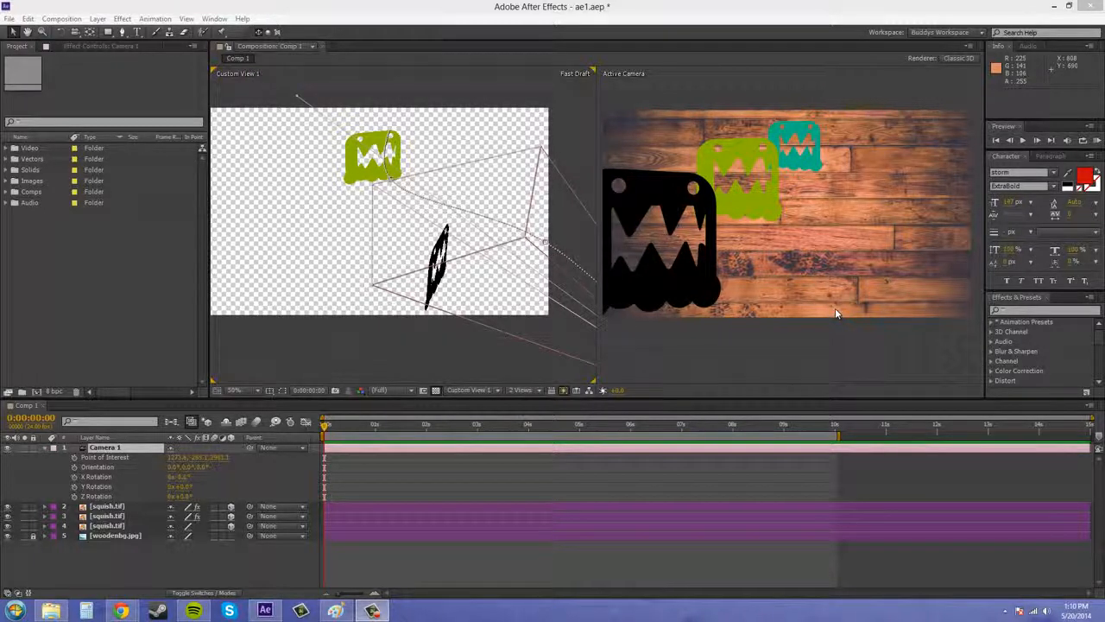
Step: Undo the last Camera 1 orientation change and set its Auto-Orientation to Orient Towards Point of Interest
key("ctrl+z")
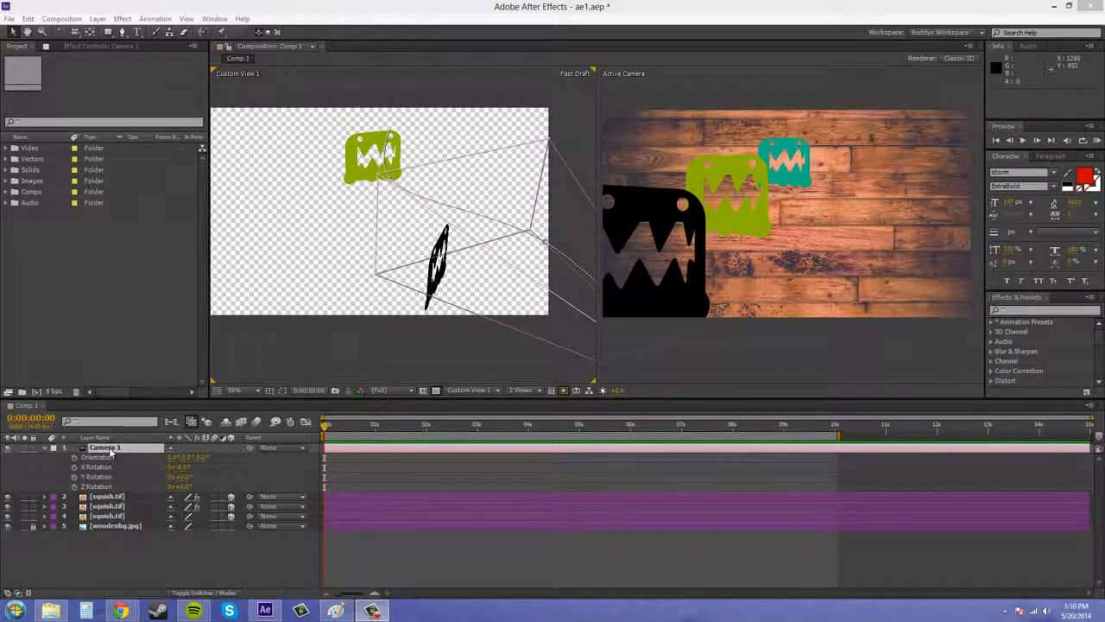
right_click(111, 453)
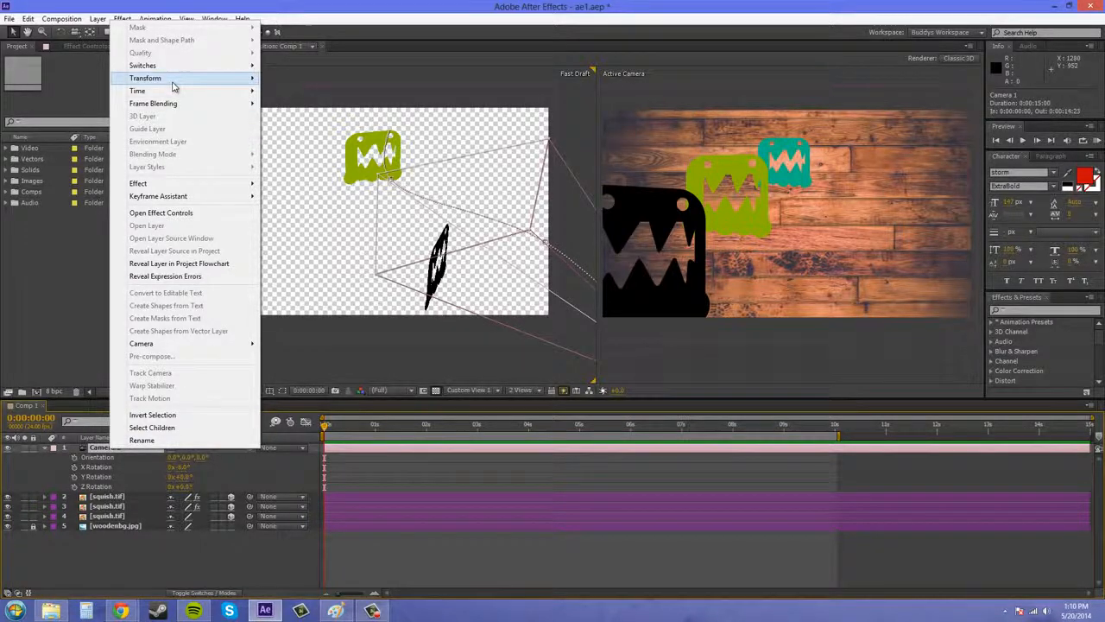
mouse_move(197, 81)
left_click(290, 260)
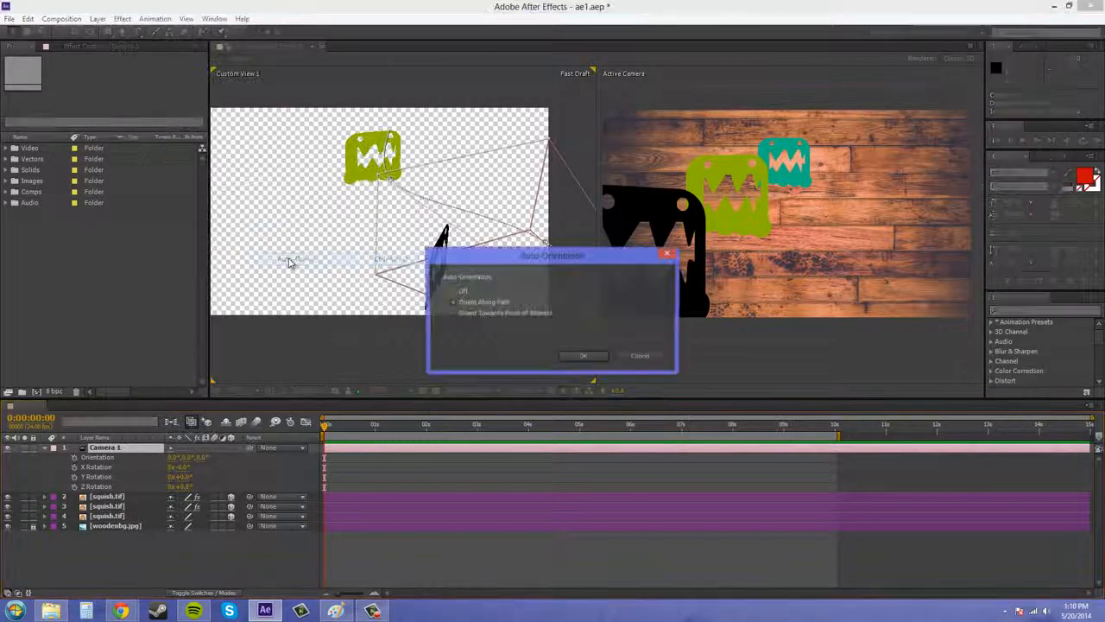
left_click(454, 314)
left_click(584, 356)
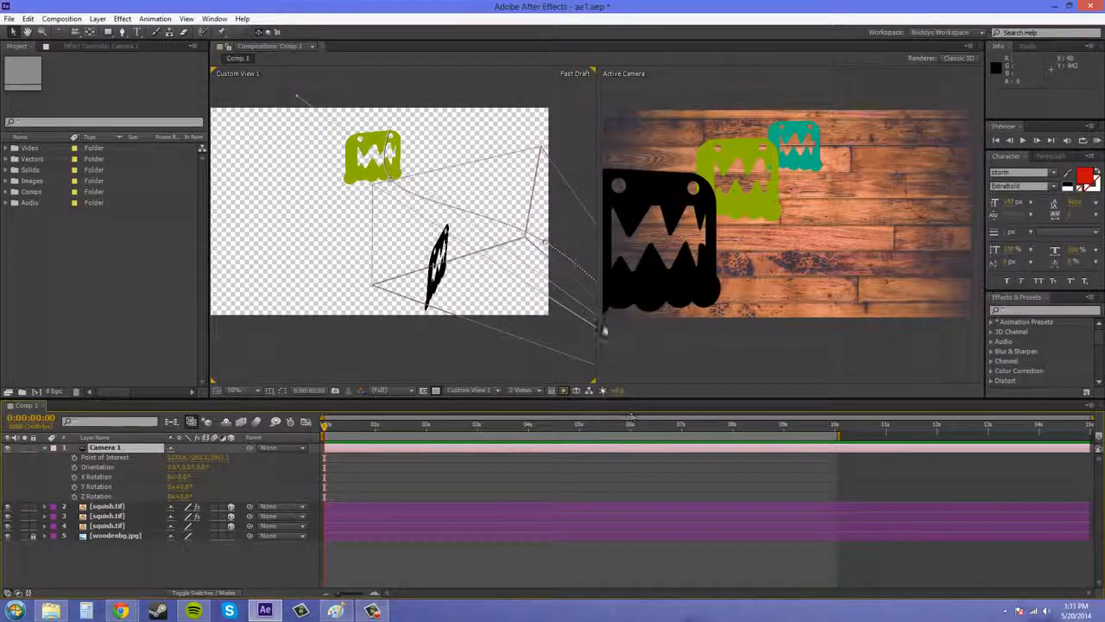
Step: Switch Custom View 1 to the Top view and move Camera 1's point of interest by about -55, 3, -630 with the Pan Behind tool
left_click_drag(339, 196, 344, 220)
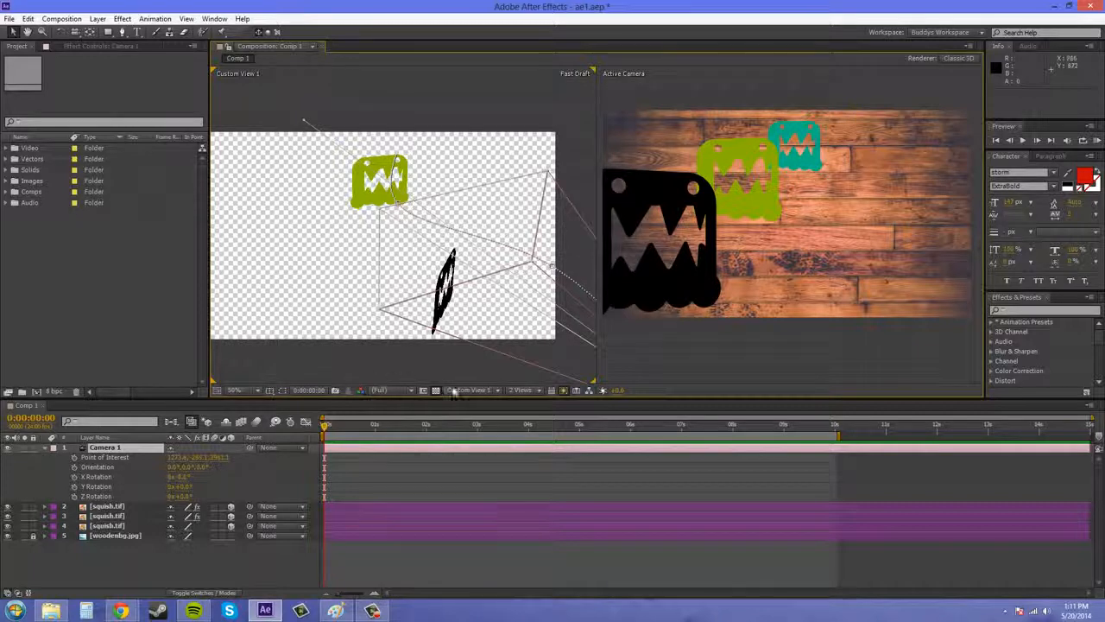
left_click(489, 393)
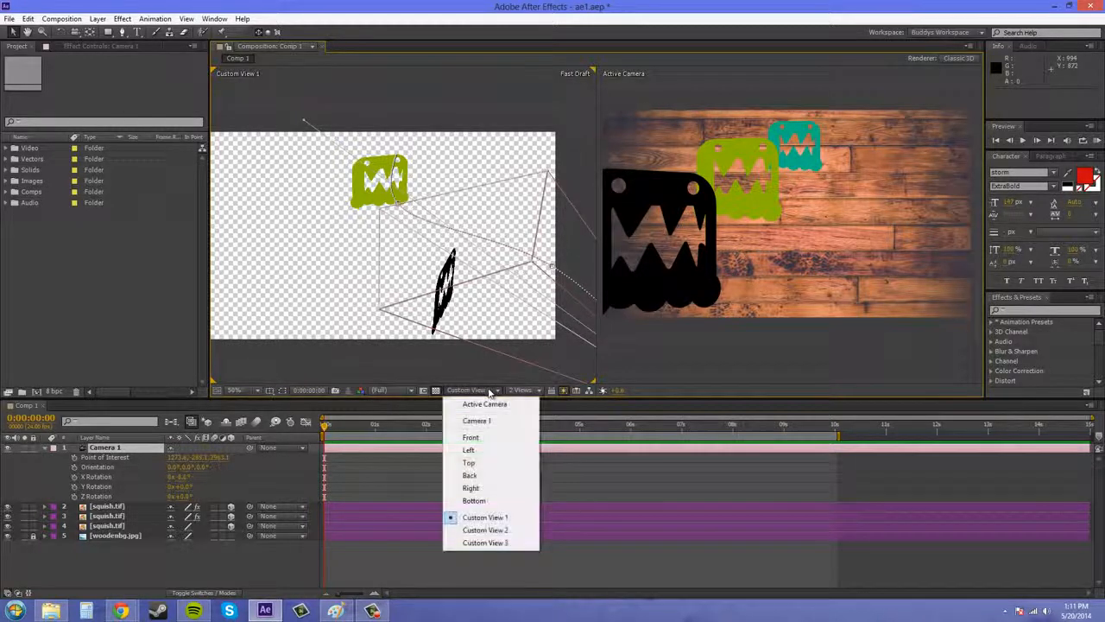
left_click(471, 462)
left_click_drag(439, 235, 434, 333)
scroll(445, 303, "down", 3)
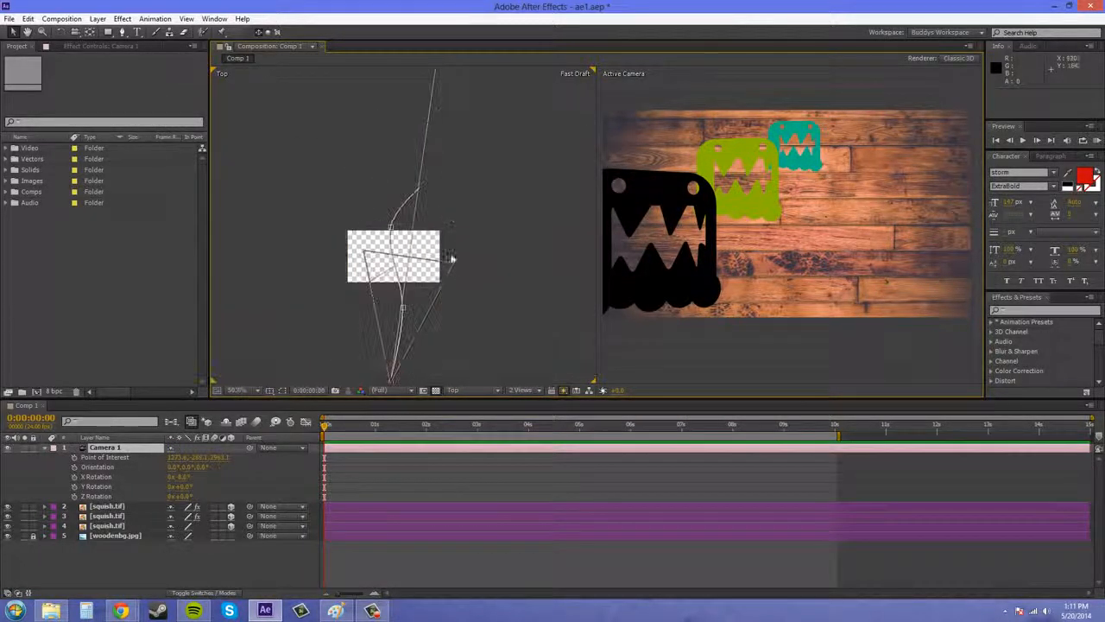
left_click_drag(451, 165, 449, 274)
left_click(90, 33)
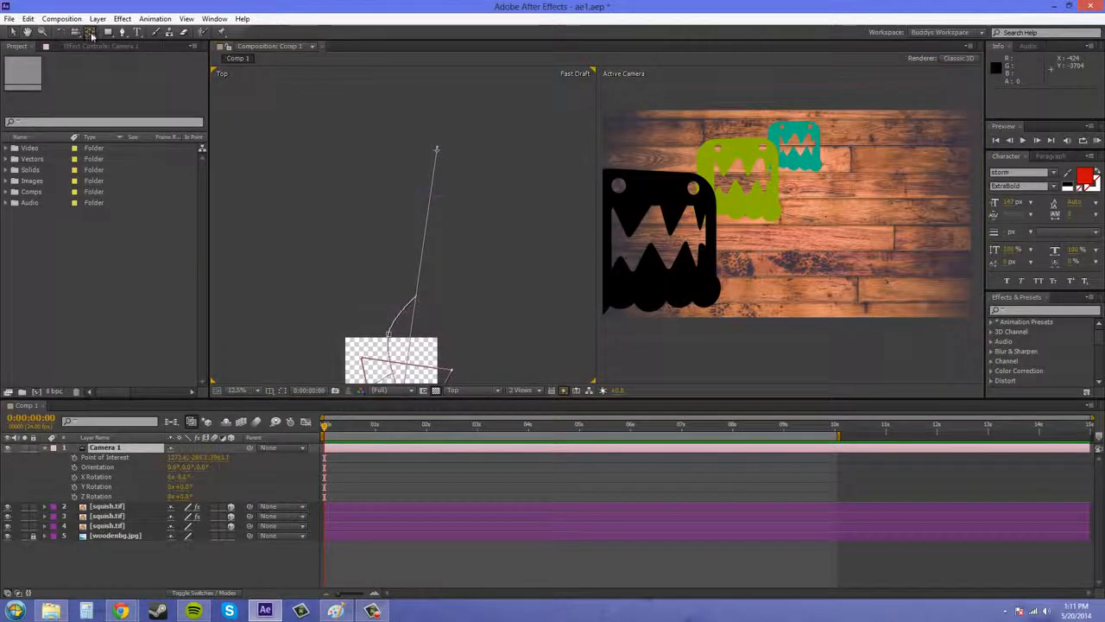
scroll(481, 162, "up", 1)
left_click_drag(474, 153, 467, 177)
left_click_drag(467, 119, 446, 195)
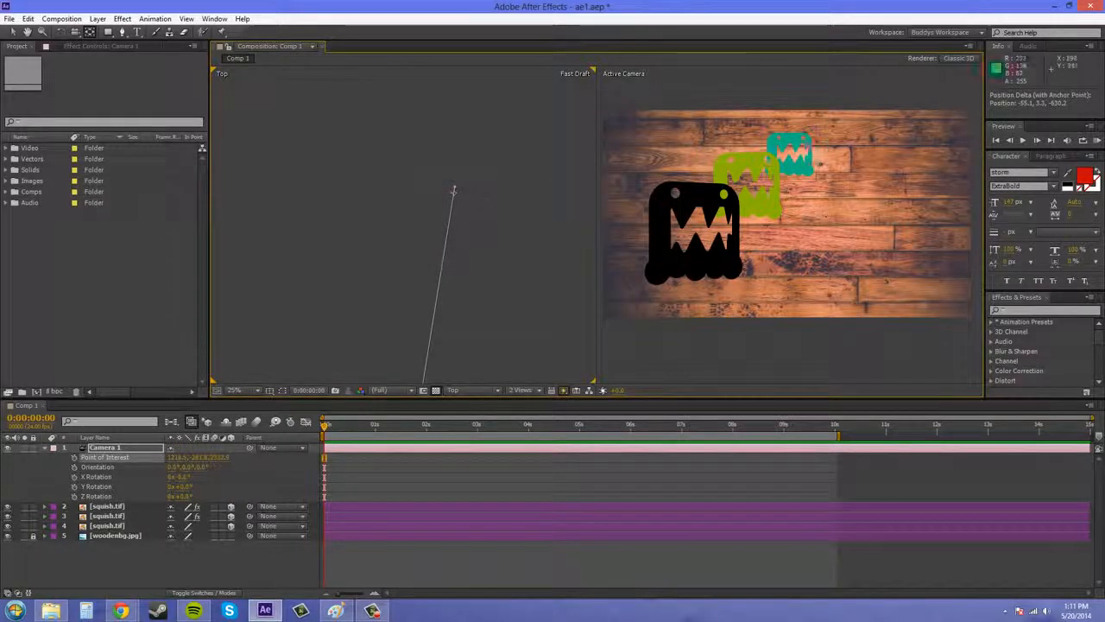
Step: Switch the Top view to the Right view and move Camera 1's point of interest down by about 88 pixels
left_click(453, 391)
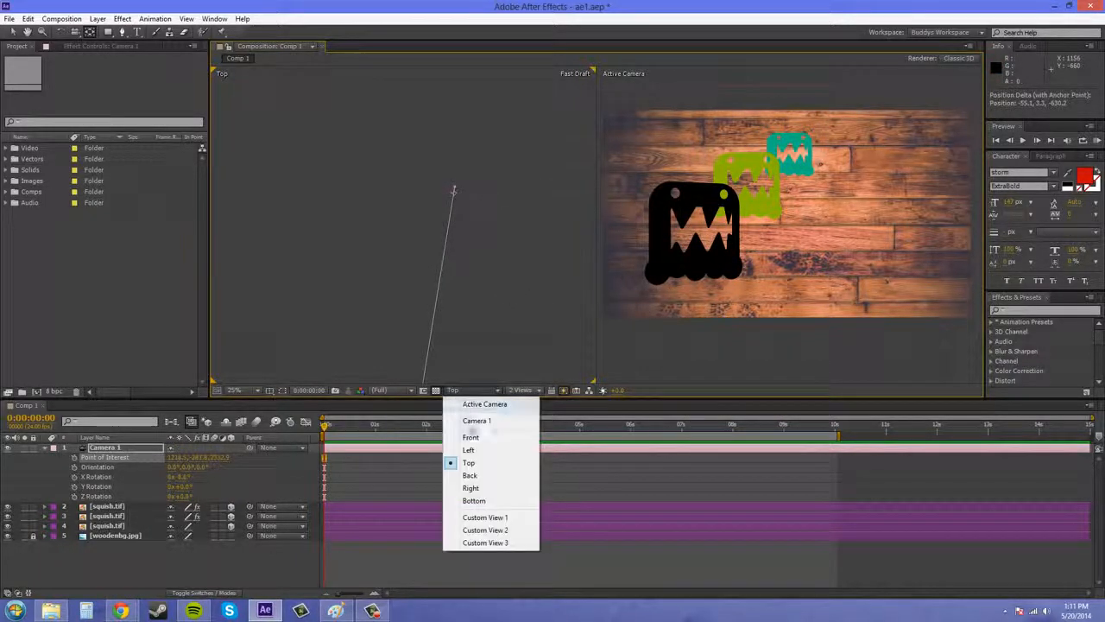
left_click(471, 489)
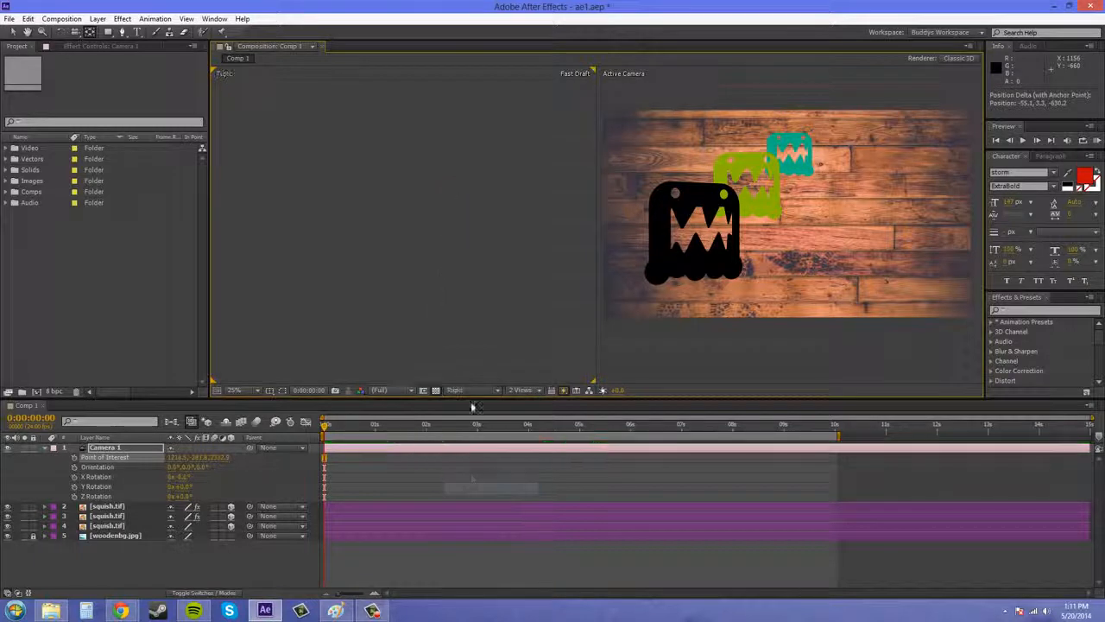
left_click_drag(507, 347, 468, 292)
left_click(520, 326)
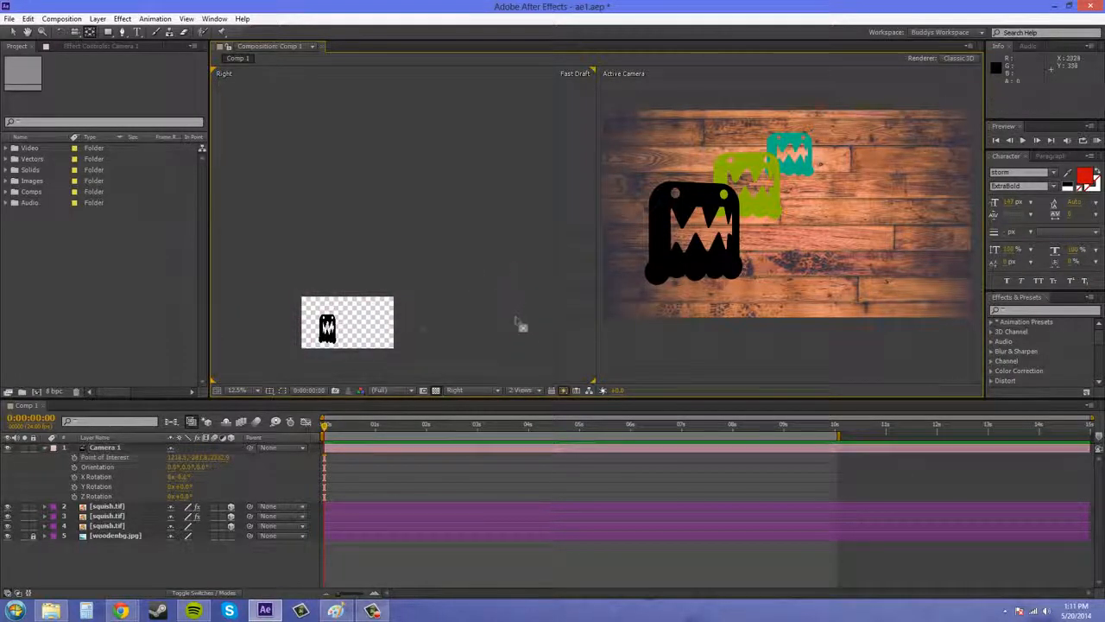
left_click_drag(333, 309, 543, 289)
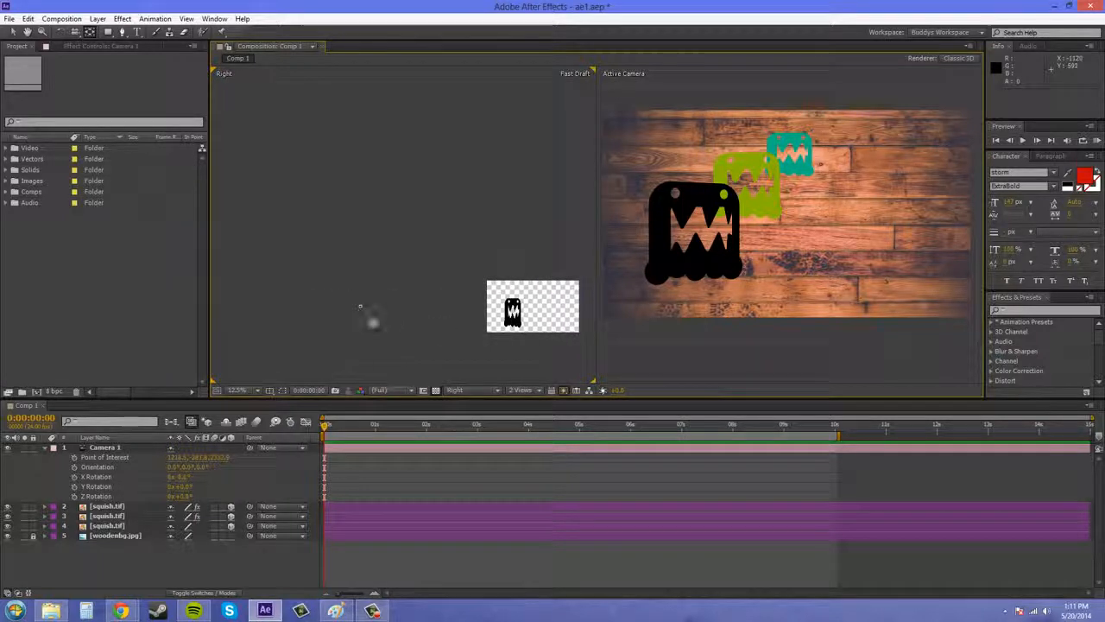
left_click(360, 305)
left_click_drag(532, 248, 377, 253)
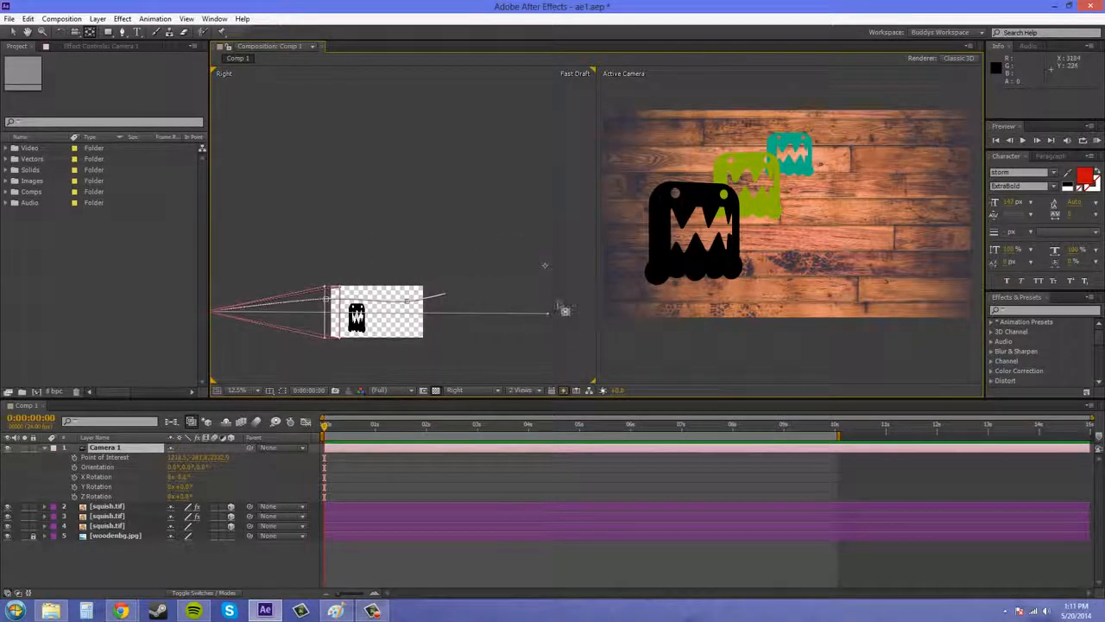
left_click_drag(543, 264, 543, 274)
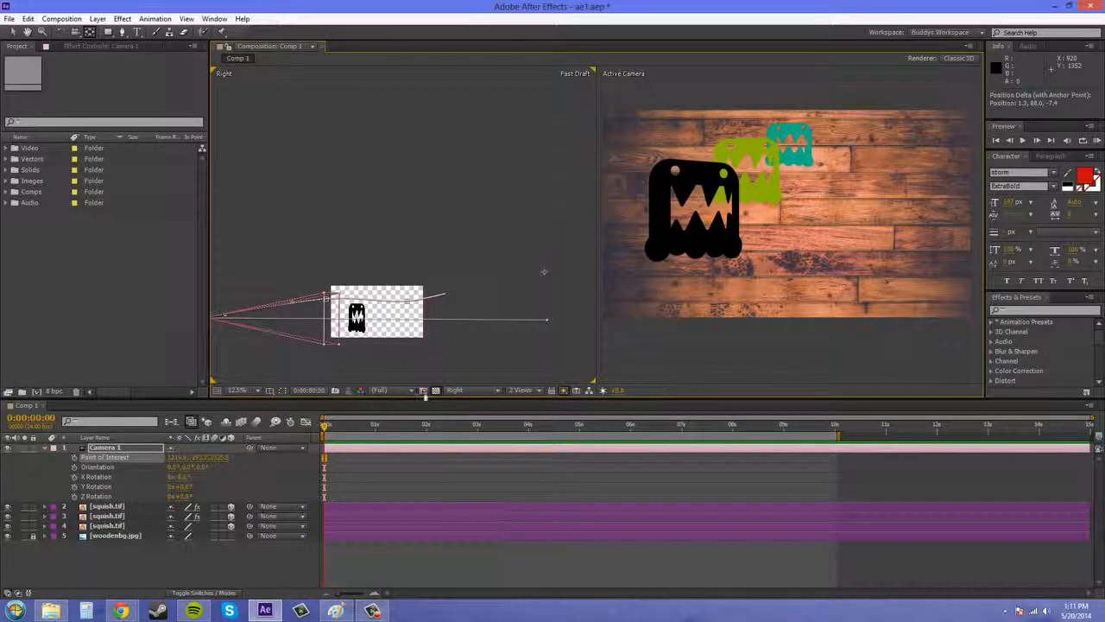
Step: Switch the Right view to Custom View 1 and scrub to 0:00:10:01 to examine how the camera follows its point of interest
left_click(456, 390)
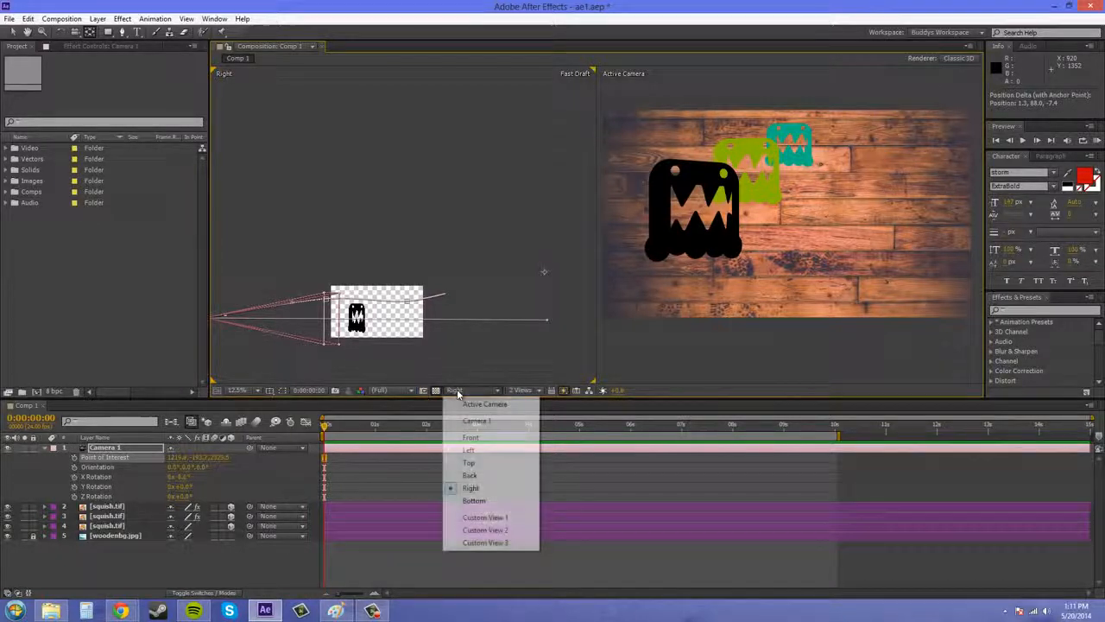
left_click(485, 518)
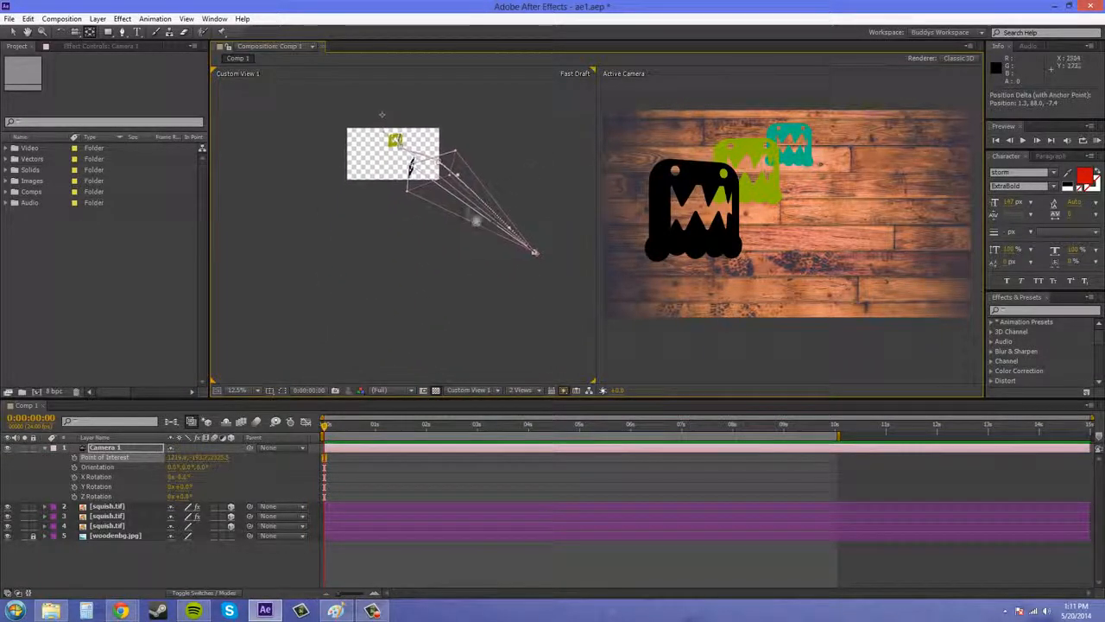
scroll(477, 221, "up", 1)
left_click_drag(436, 243, 366, 342)
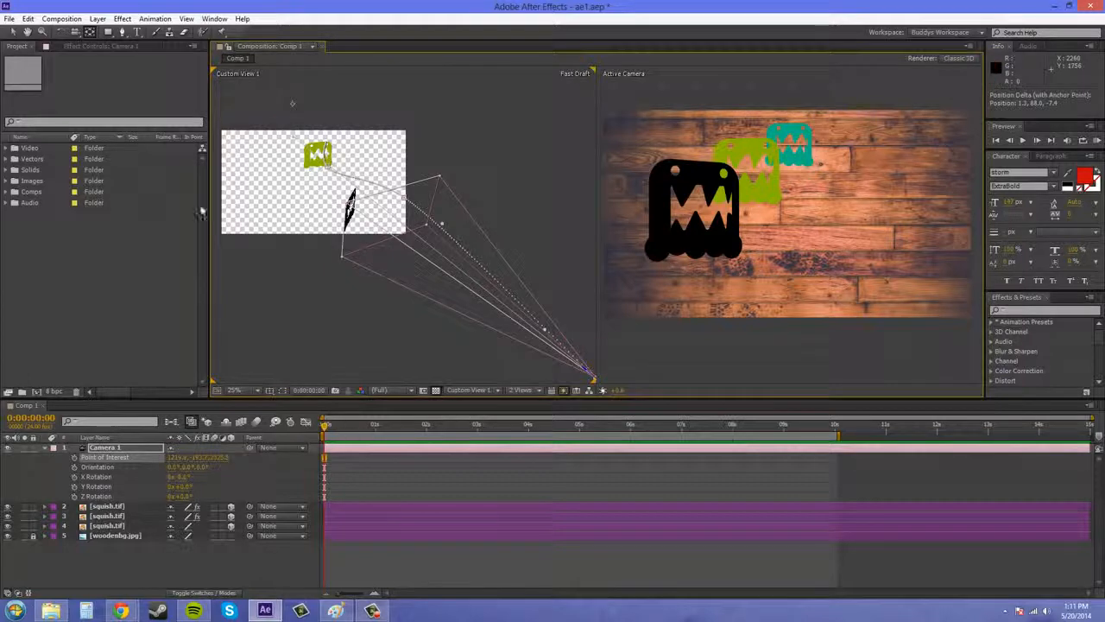
left_click_drag(325, 425, 837, 479)
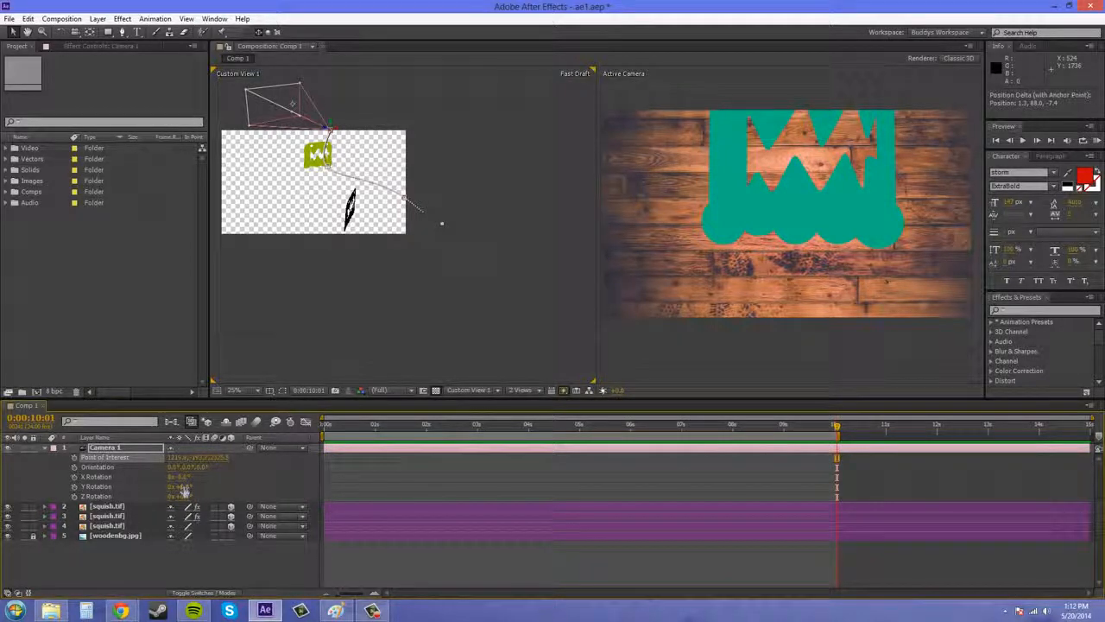
Step: Set Camera 1's X Rotation to about -2° and scrub the timeline back to 0:00:00:00 to review the camera's framing
left_click_drag(178, 476, 194, 477)
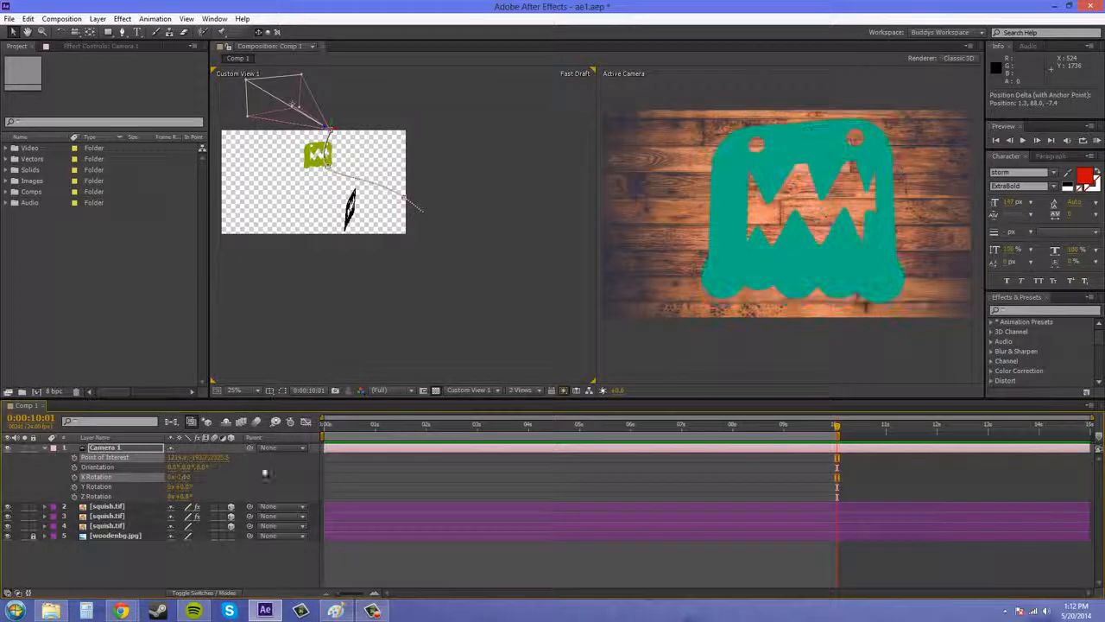
left_click_drag(836, 428, 323, 424)
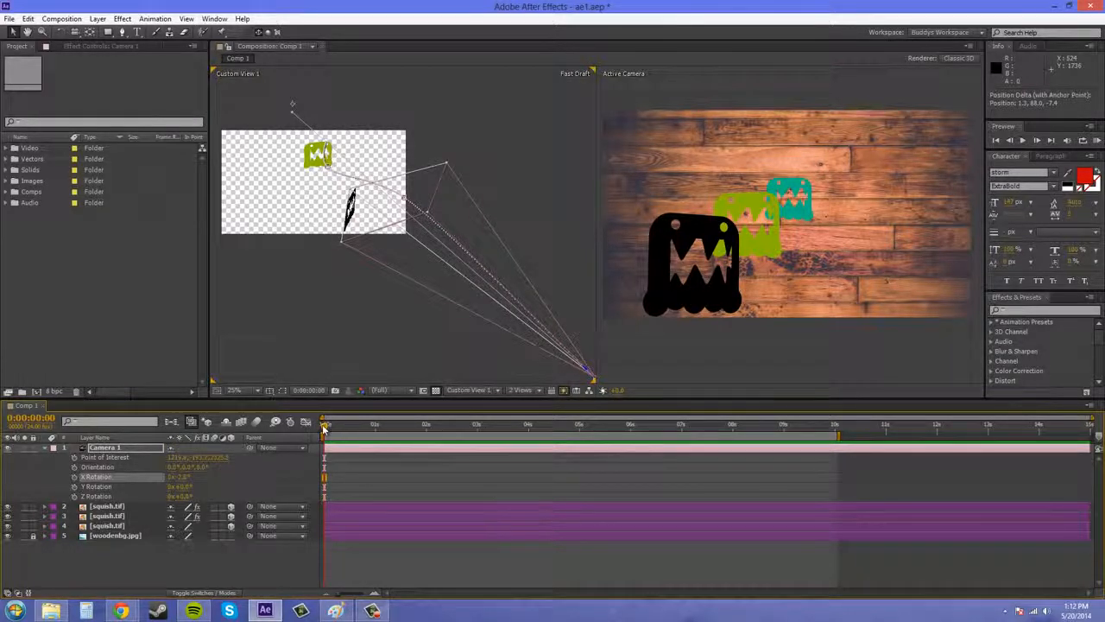
left_click_drag(326, 427, 588, 428)
left_click_drag(633, 458, 312, 436)
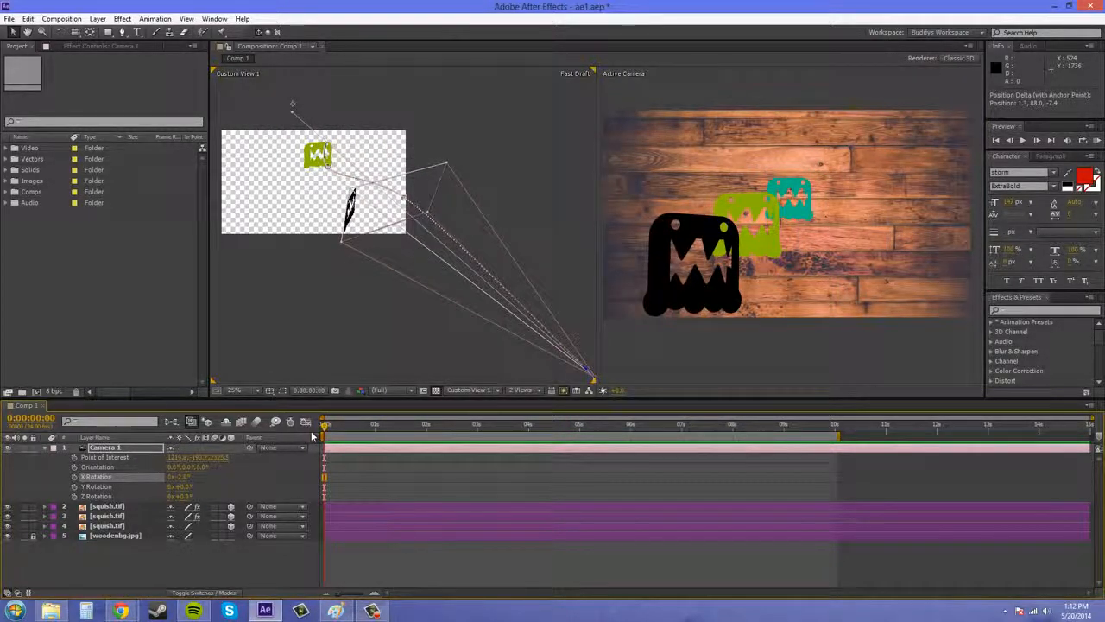